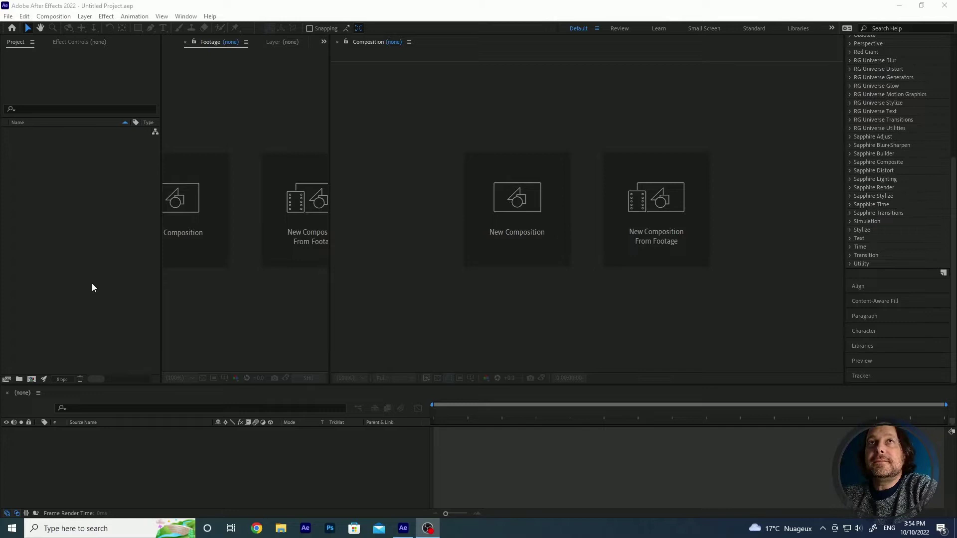
Launch barbachart1.6.jsxbin from the Window menu and dock its panel on the right
click(188, 16)
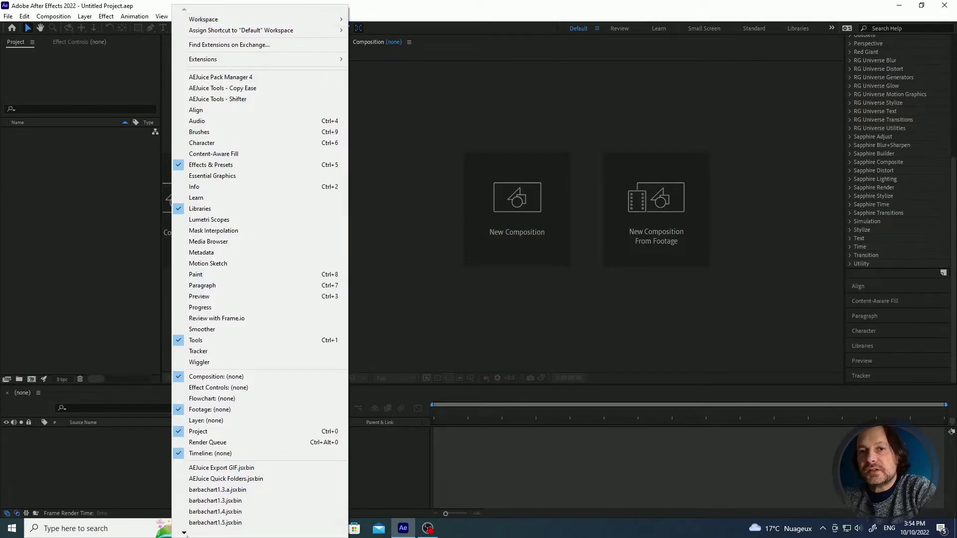
mouse_move(184, 533)
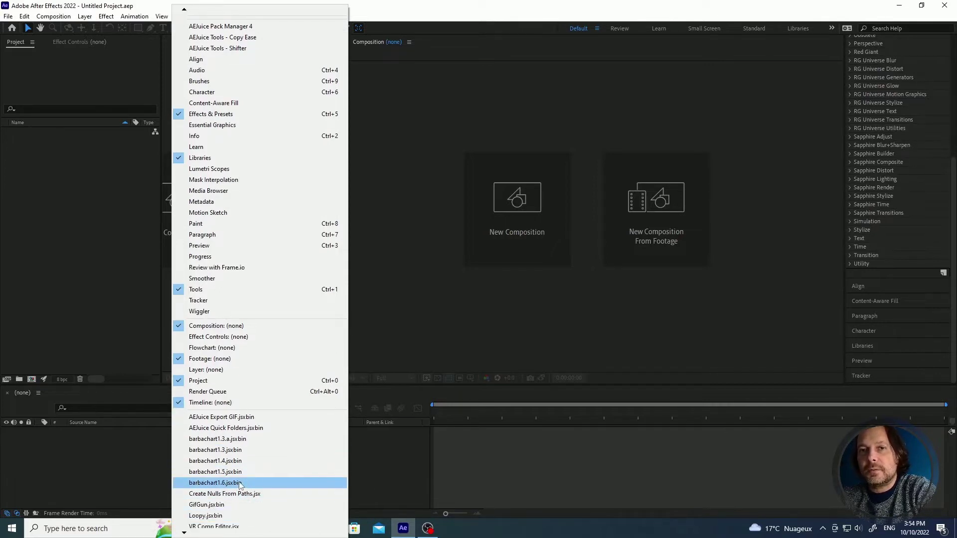
click(240, 483)
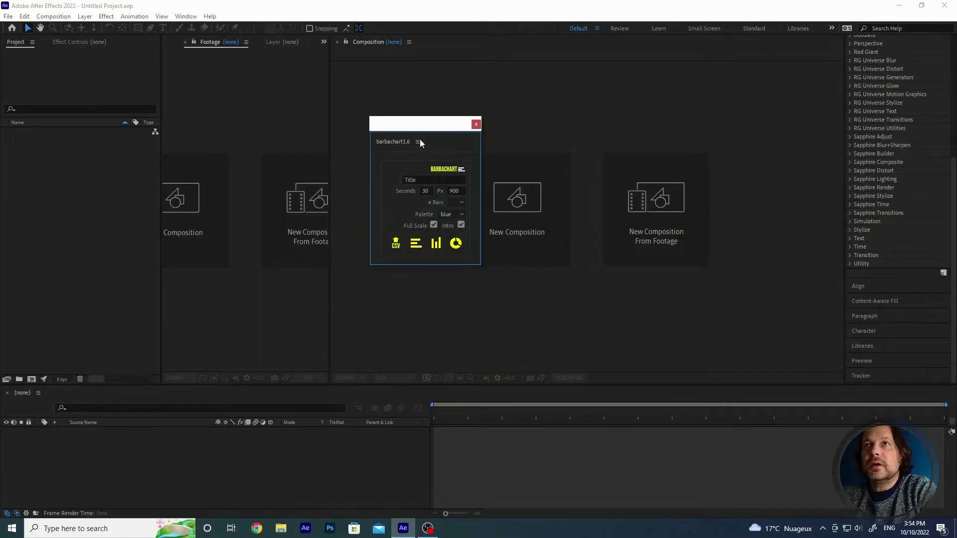
drag(418, 128, 841, 64)
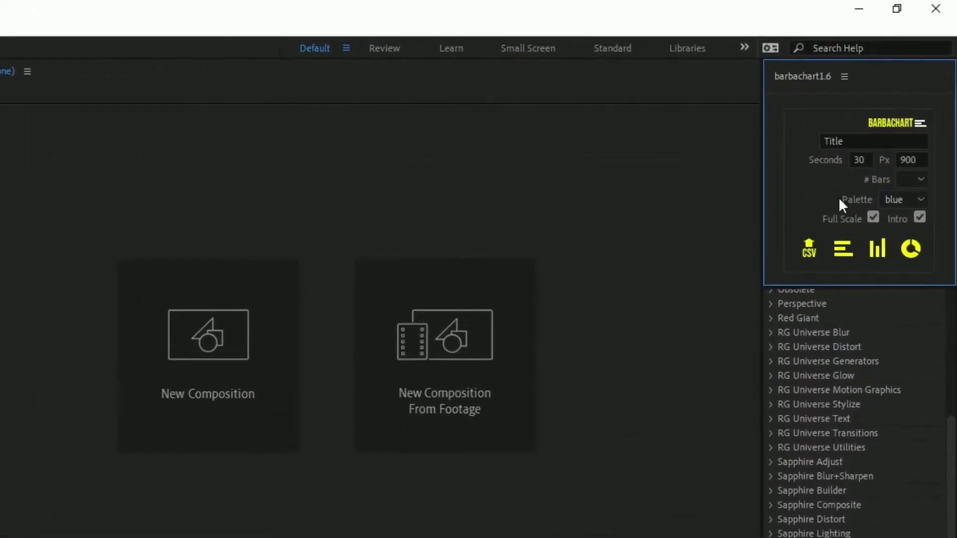
click(863, 142)
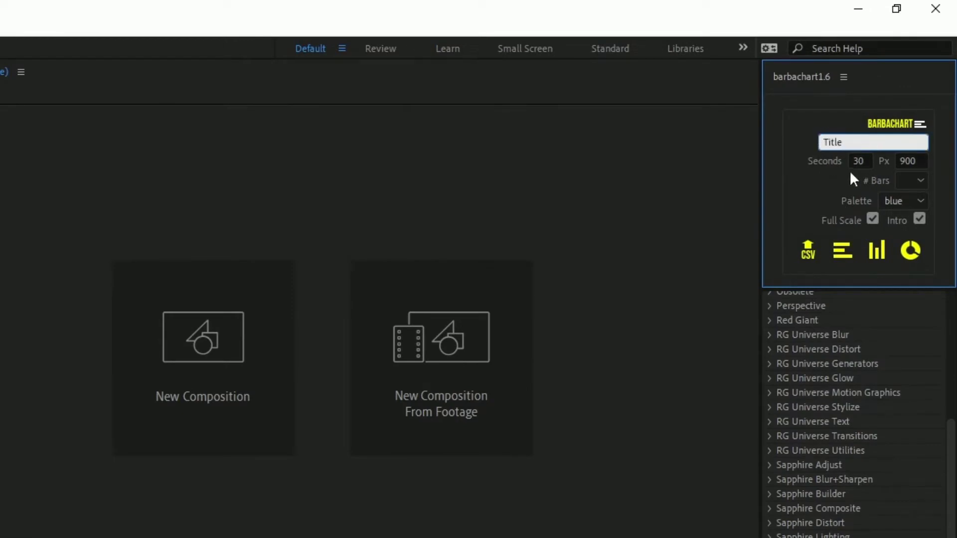
double_click(860, 161)
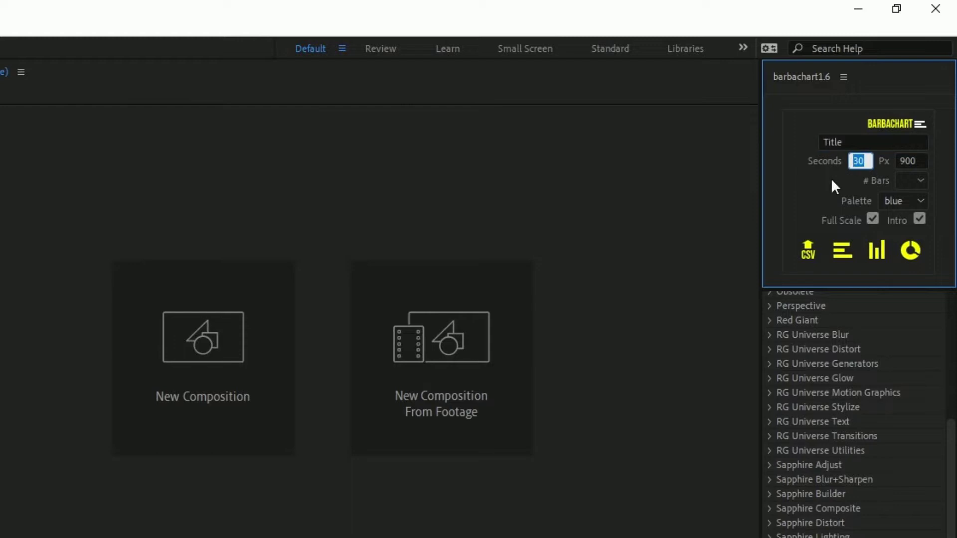
double_click(907, 161)
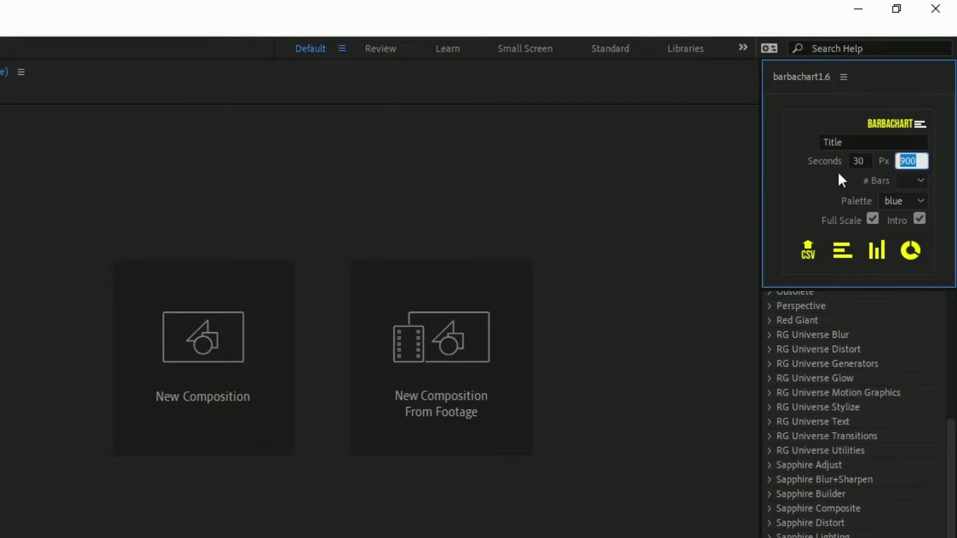
click(907, 179)
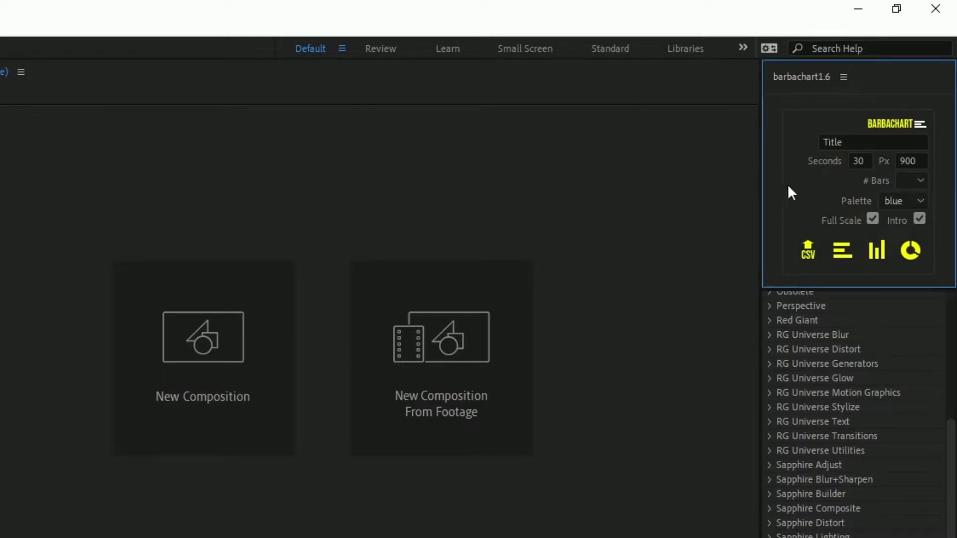
Import sampledata2.csv into the Barbachart panel as the chart's data
click(808, 251)
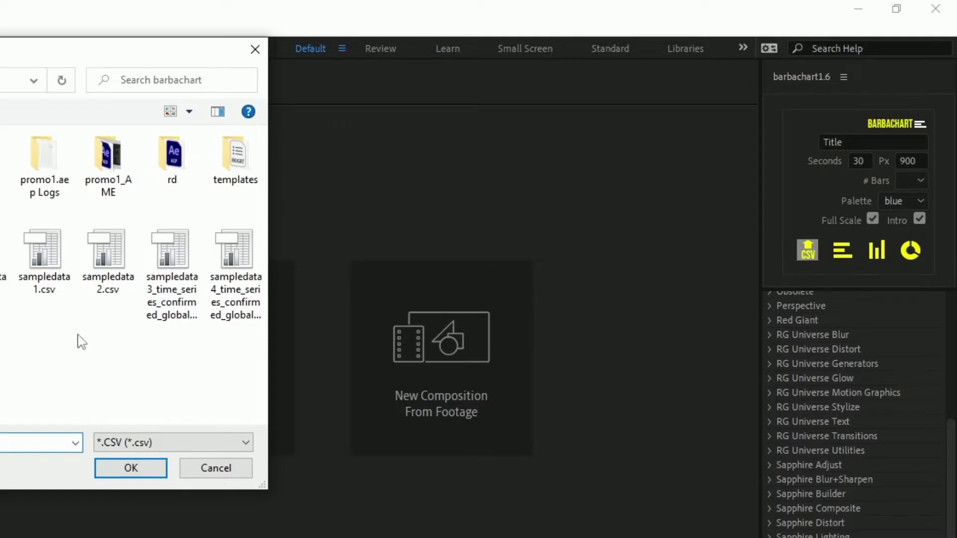
click(106, 260)
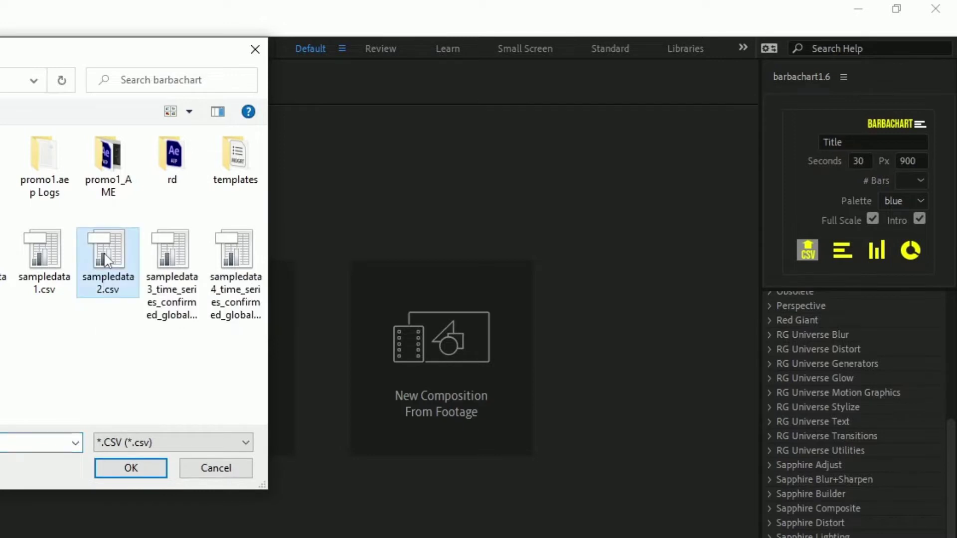
double_click(106, 260)
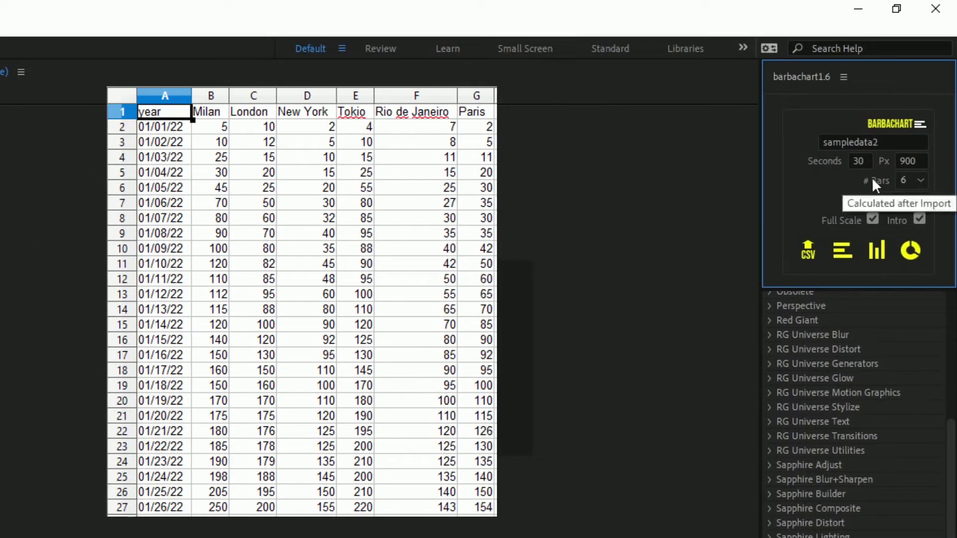
click(915, 180)
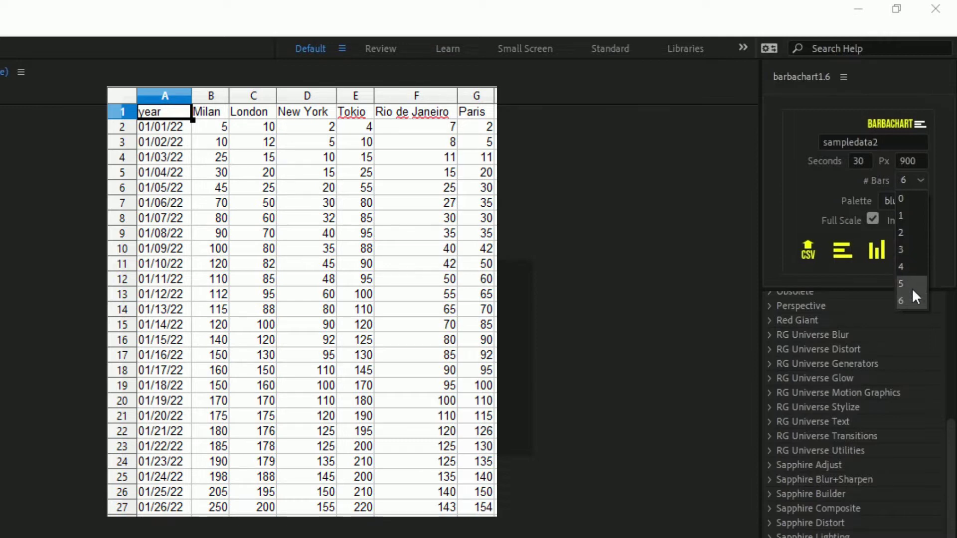
click(912, 301)
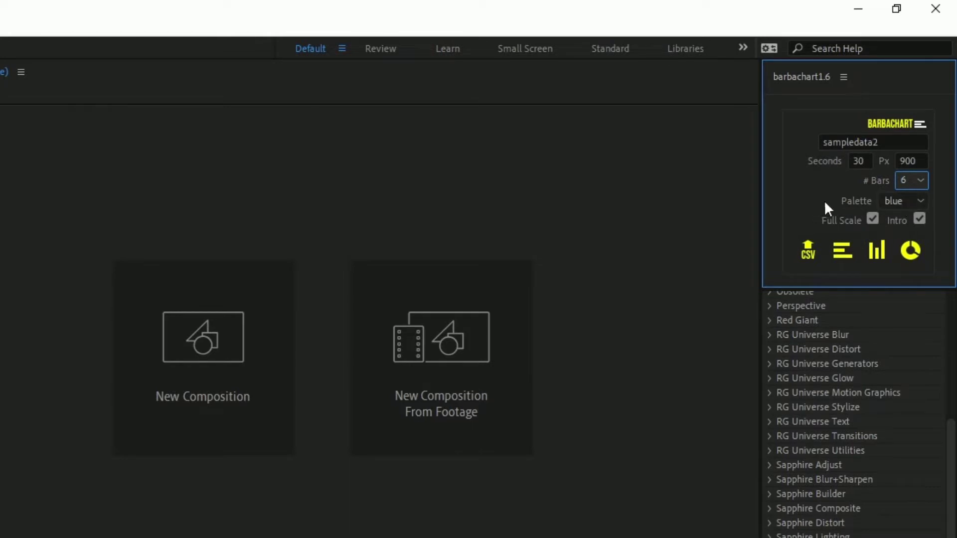
click(920, 200)
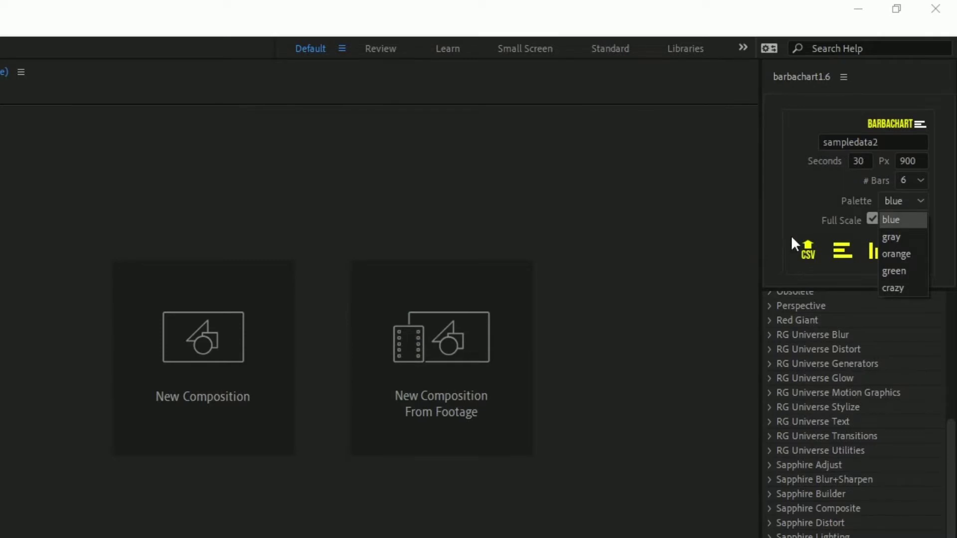
click(797, 189)
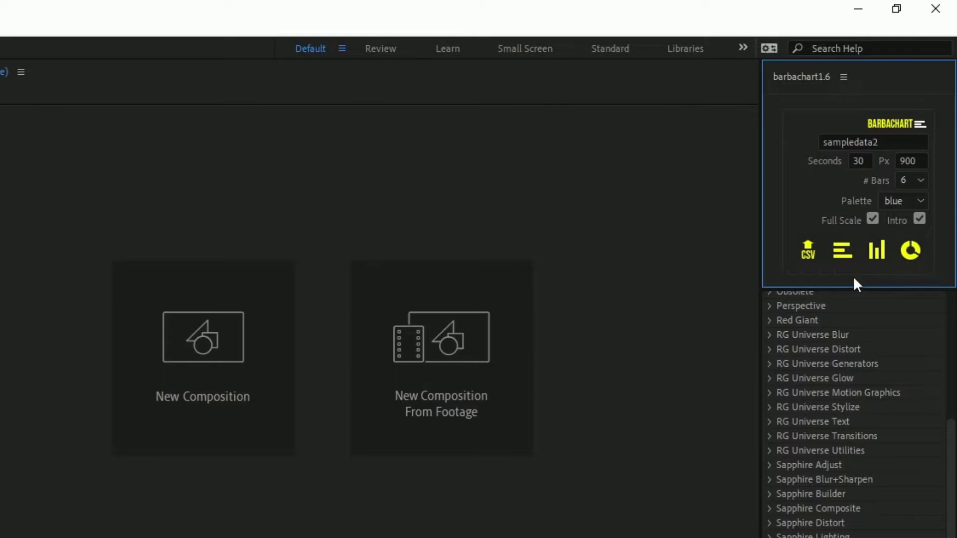
Generate the sampledata2_PROD horizontal bar chart, then select and expand the sampledata2 layer
click(848, 251)
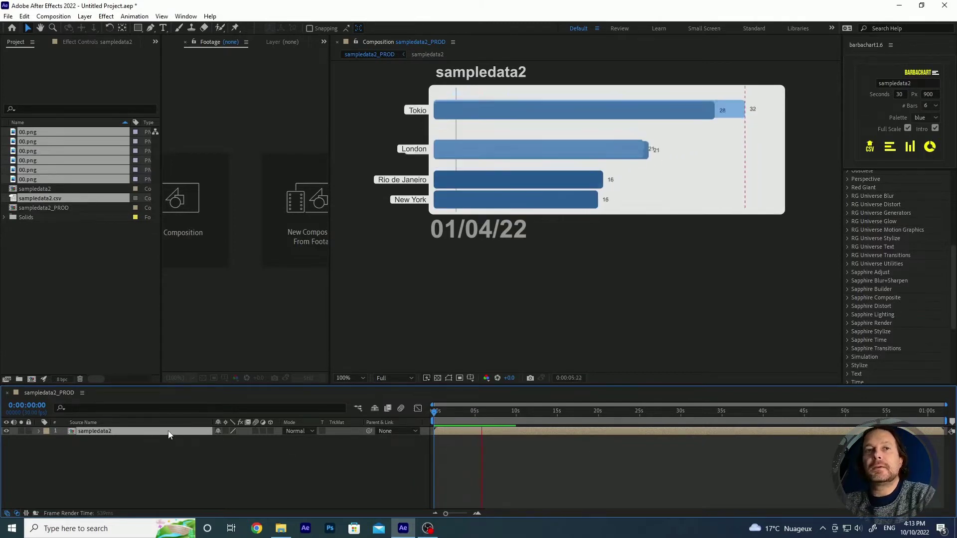
click(139, 440)
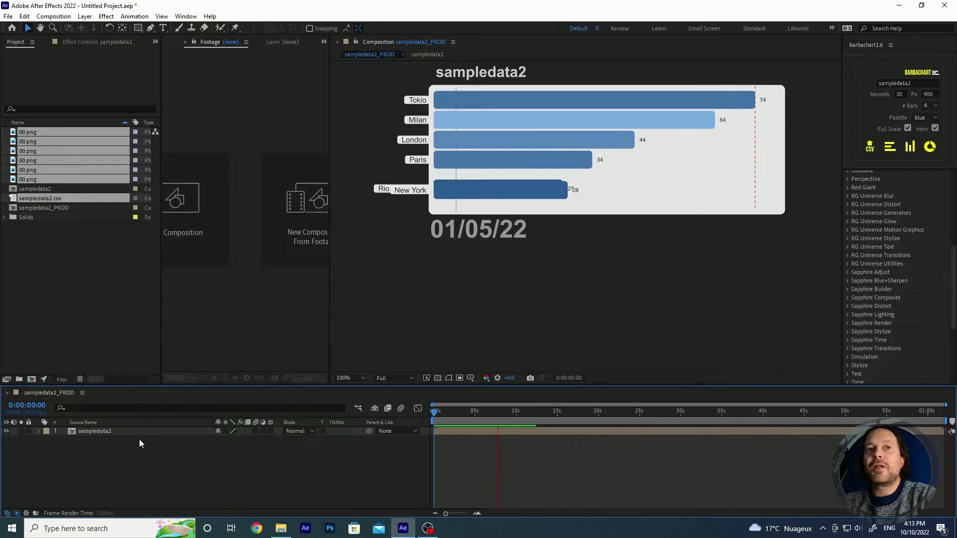
click(148, 432)
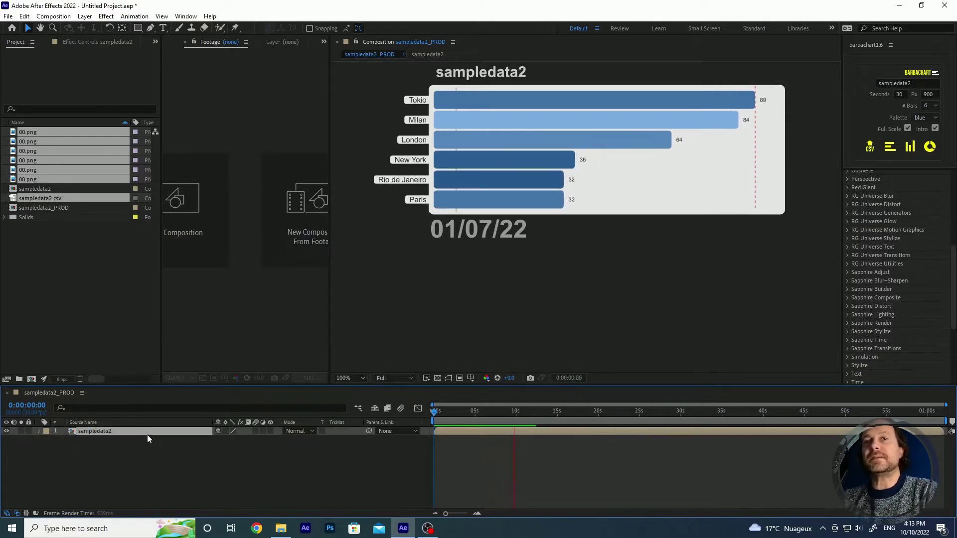
click(39, 431)
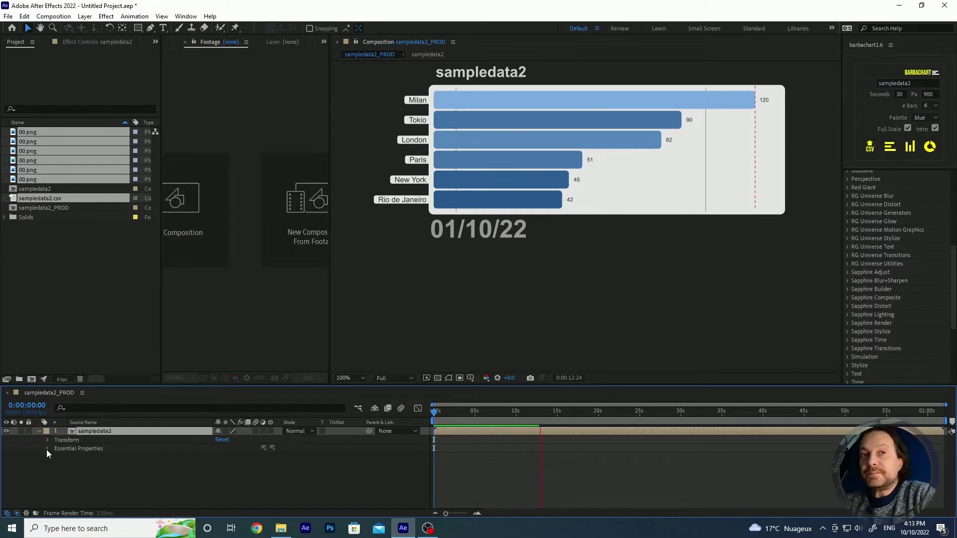
Reveal the chart's Essential Properties and move the playhead to 0:00:06:27
click(47, 449)
scroll(53, 455, down, 3)
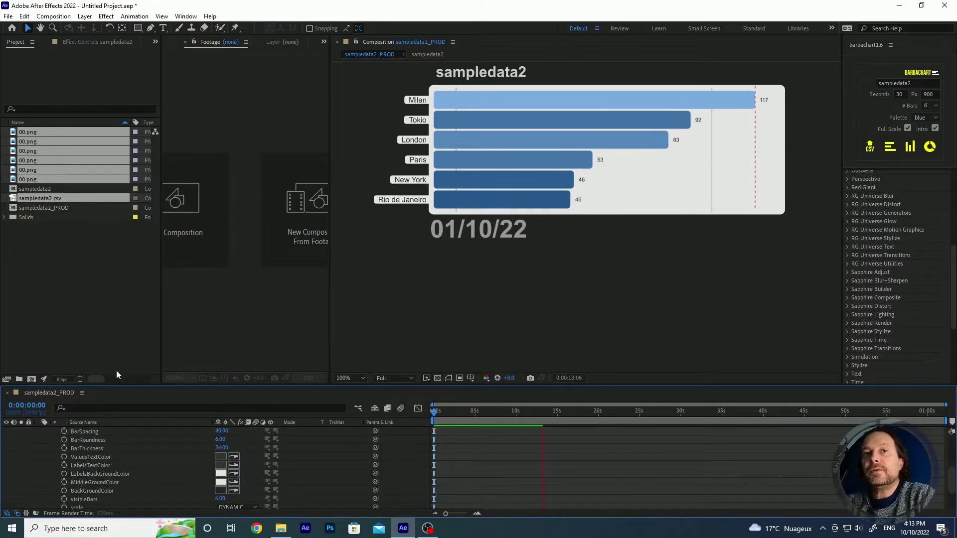
drag(133, 385, 130, 315)
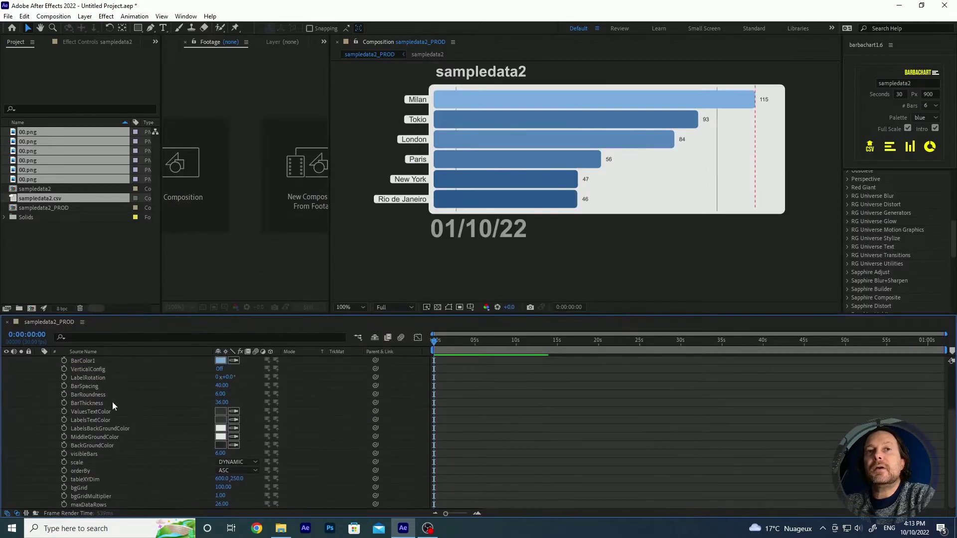
scroll(112, 401, up, 5)
scroll(149, 403, down, 3)
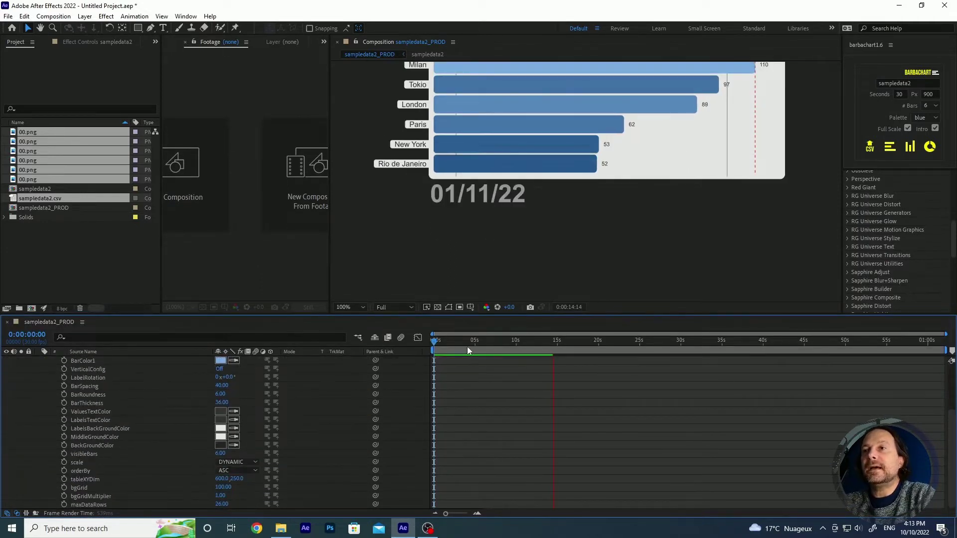
click(490, 340)
scroll(274, 395, up, 3)
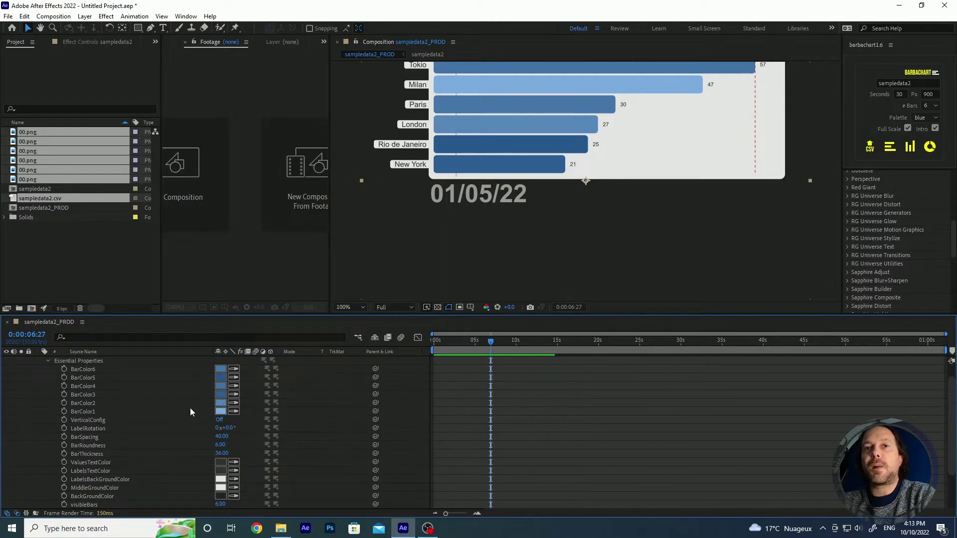
Set BarColor1 to pure red (FF0000) so the Milan bar turns red
click(221, 411)
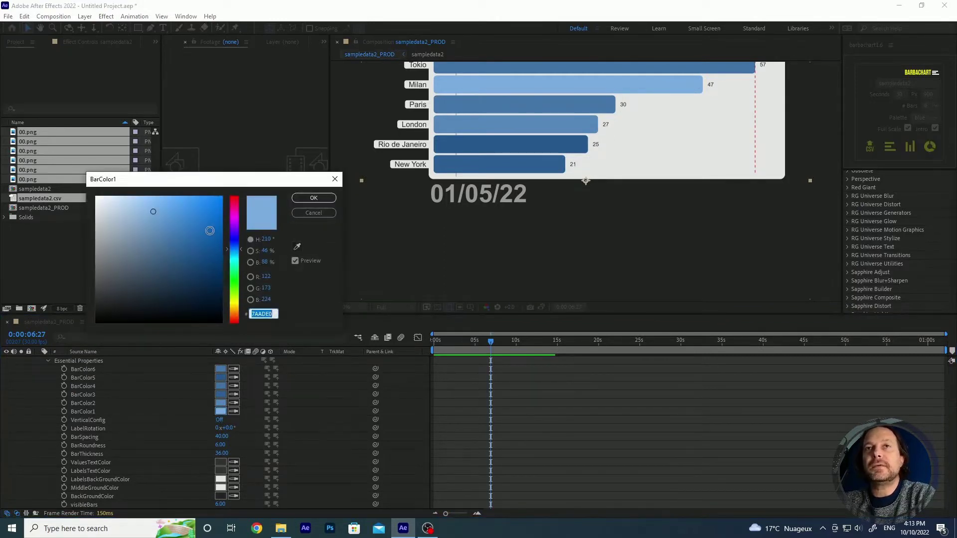
drag(235, 202, 261, 196)
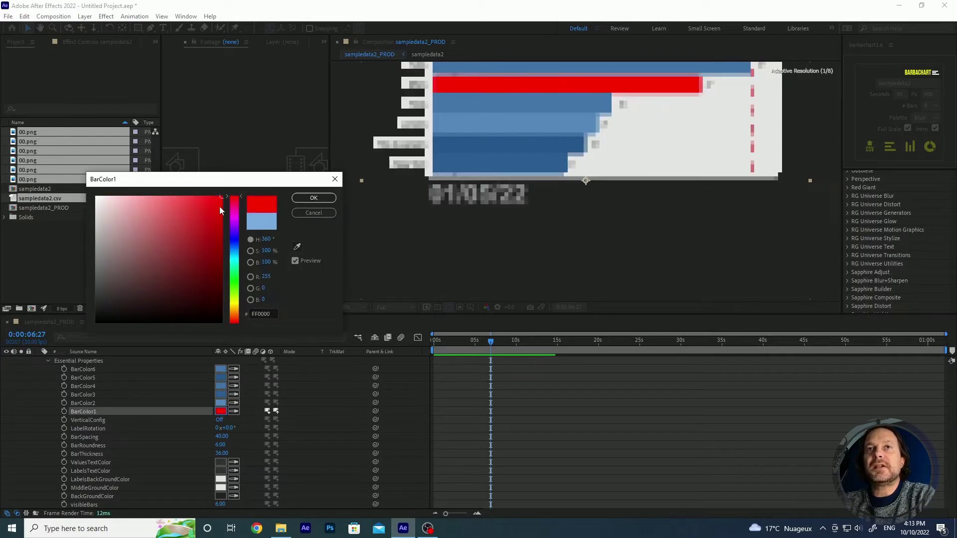
click(313, 198)
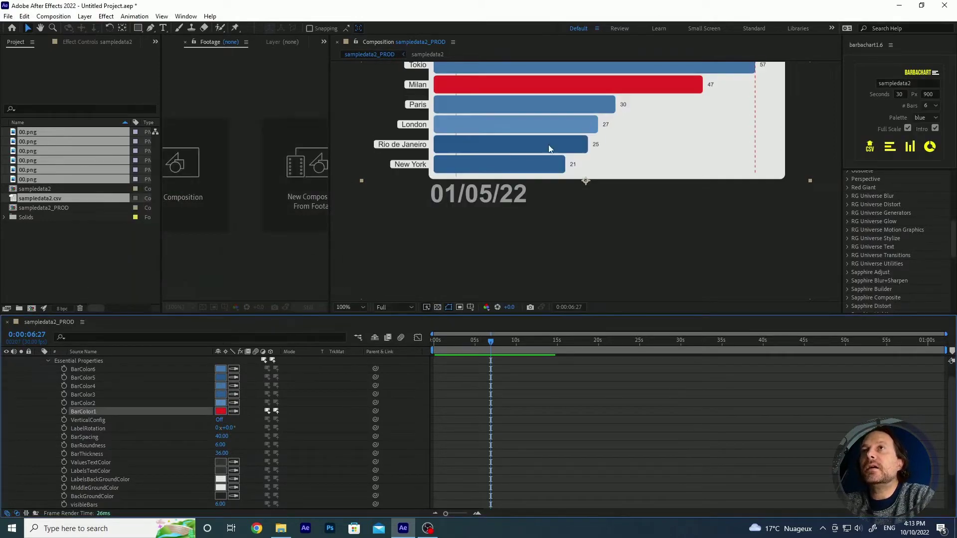
scroll(550, 148, up, 2)
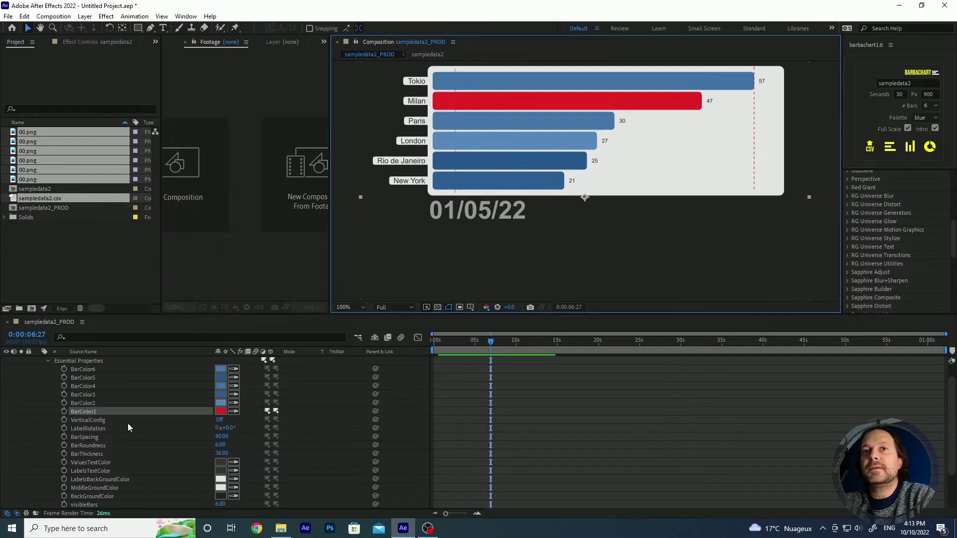
scroll(183, 403, down, 1)
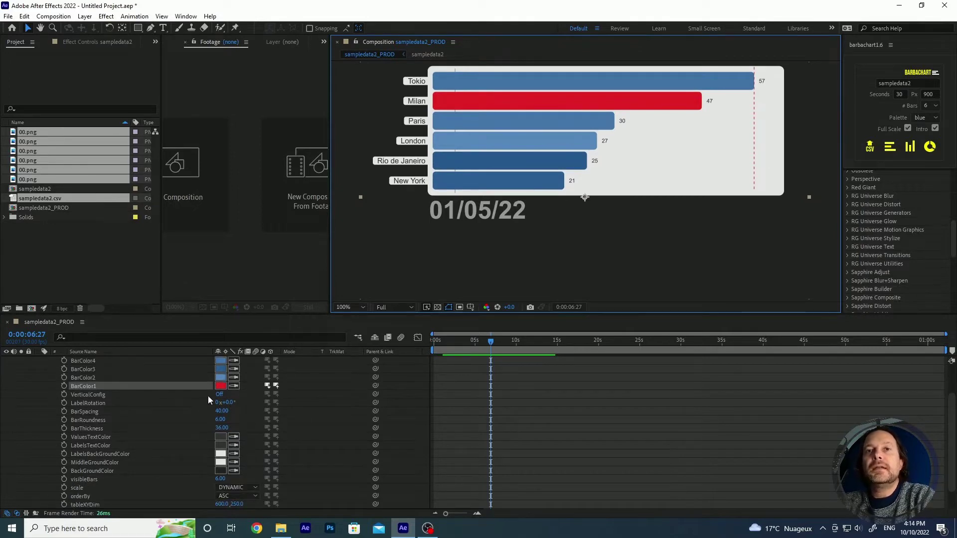
Scrub LabelRotation to about 12°, BarSpacing to 61 and BarRoundness to 37
scroll(166, 422, down, 1)
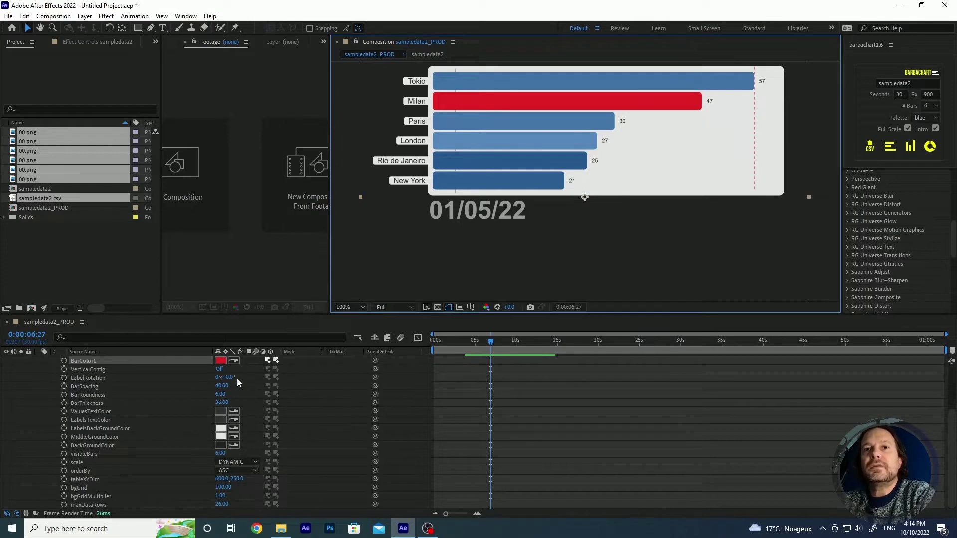
drag(231, 378, 234, 378)
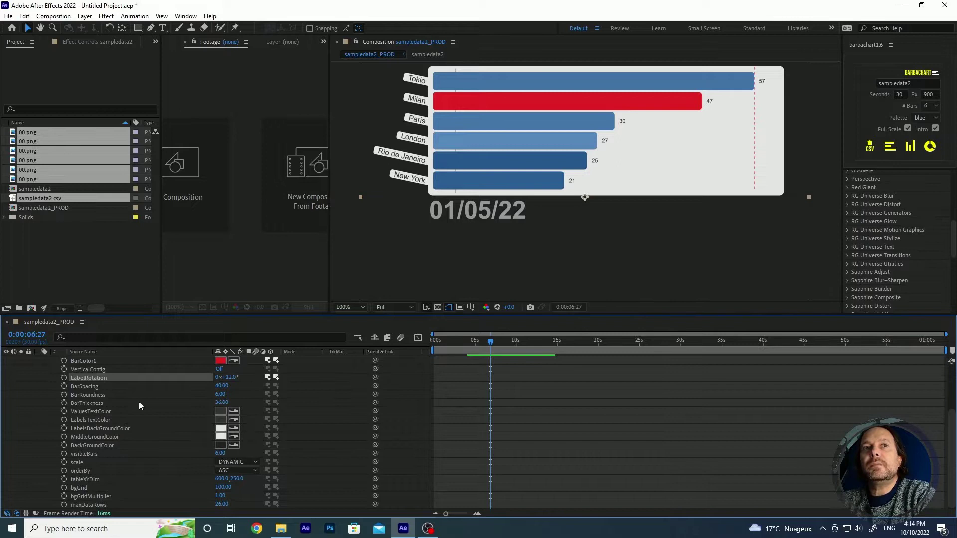
drag(222, 386, 232, 385)
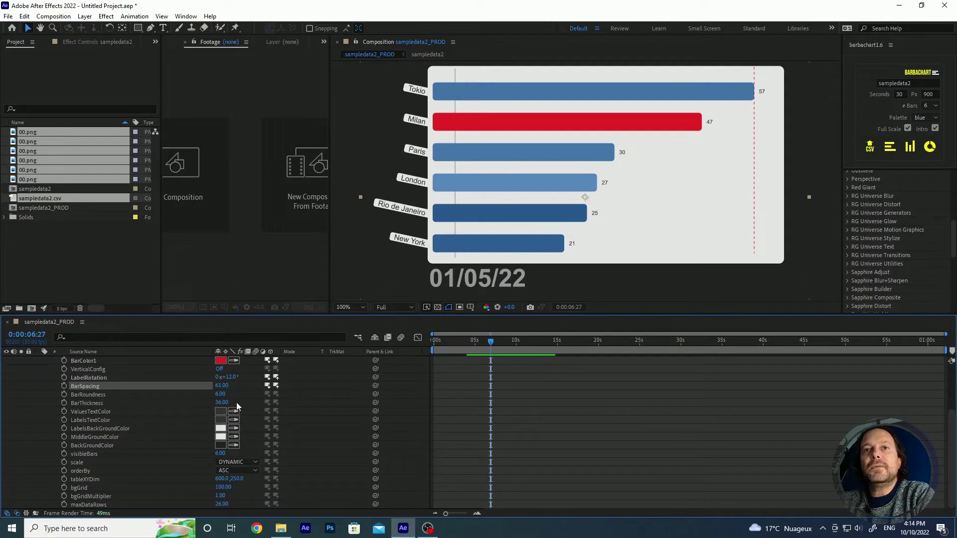
mouse_move(220, 396)
mouse_down()
mouse_move(239, 398)
mouse_move(214, 403)
mouse_up()
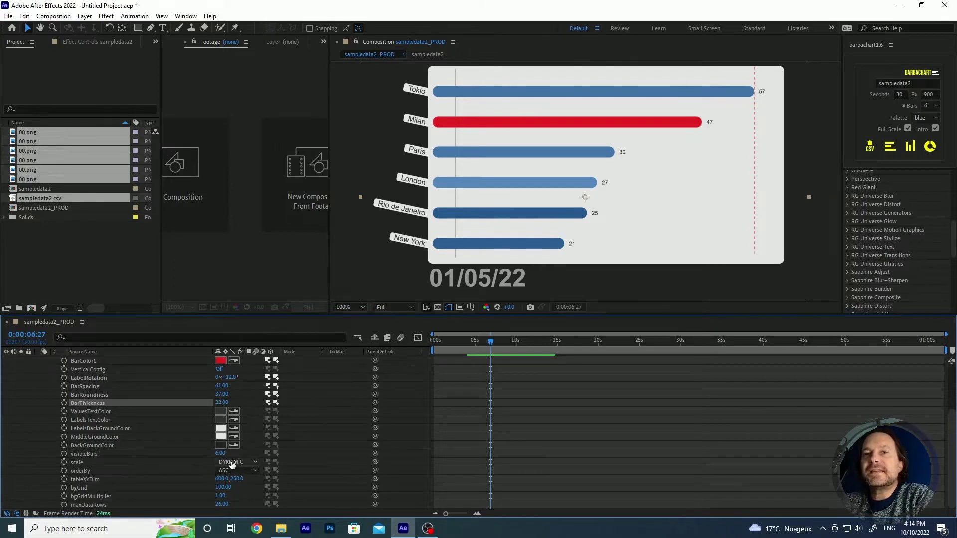
Compare a FIXED chart scale, then return to DYNAMIC at the 01/09/22 data
click(243, 466)
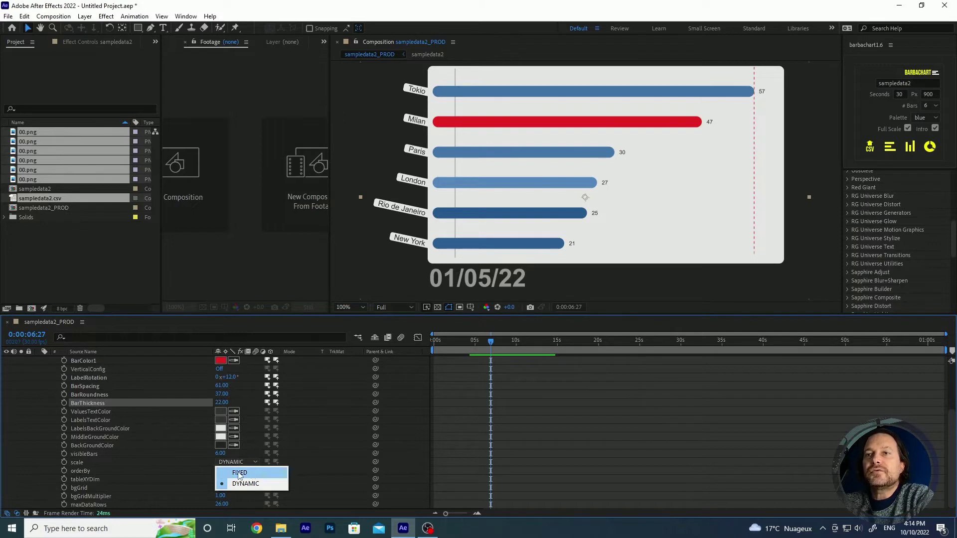
click(239, 473)
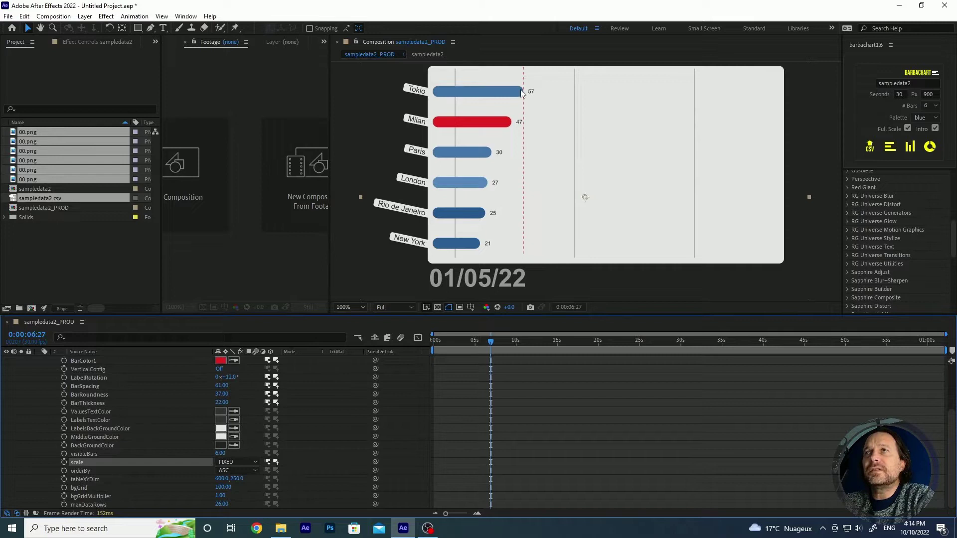
drag(632, 343, 579, 341)
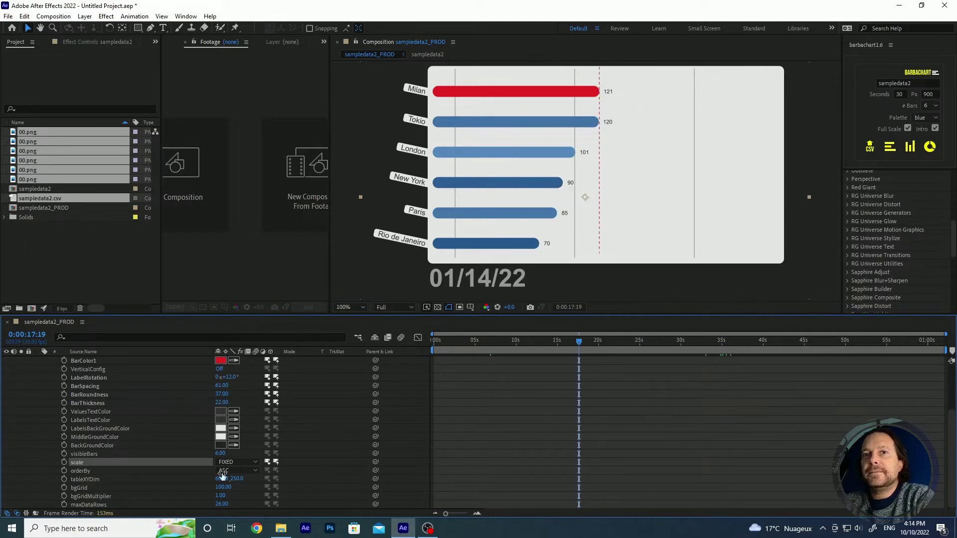
click(238, 462)
click(246, 484)
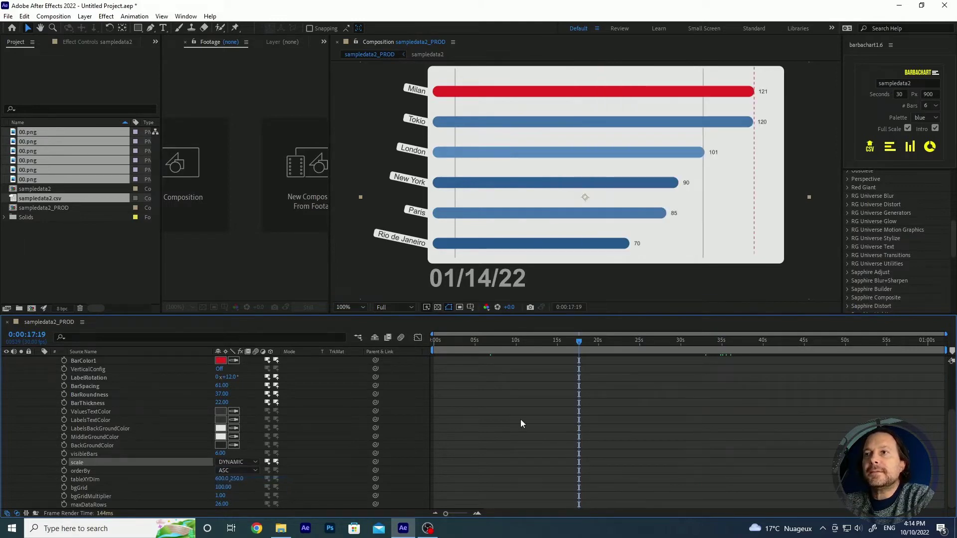
drag(579, 341, 532, 341)
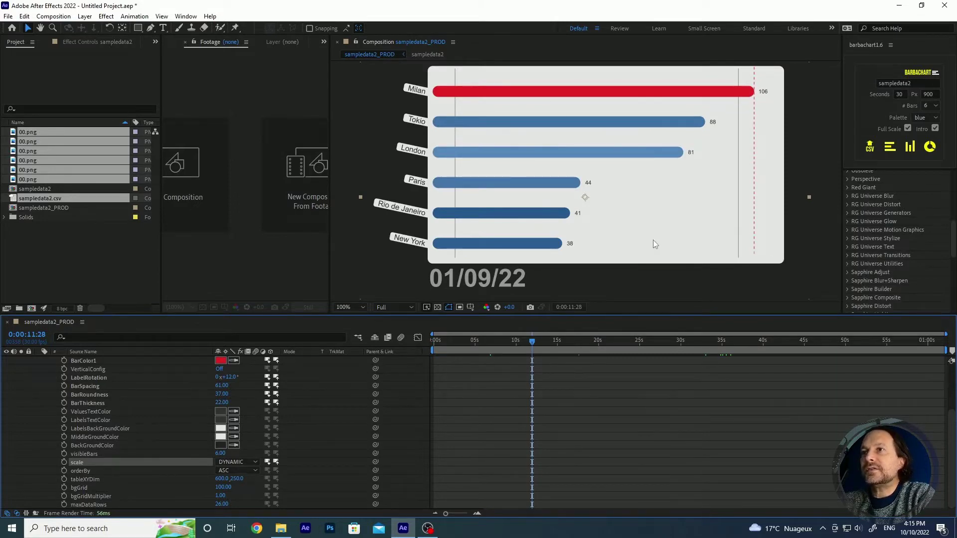
Try DESC and NO ORDER bar ordering, then set orderBy back to ASC
click(235, 471)
click(249, 492)
click(235, 471)
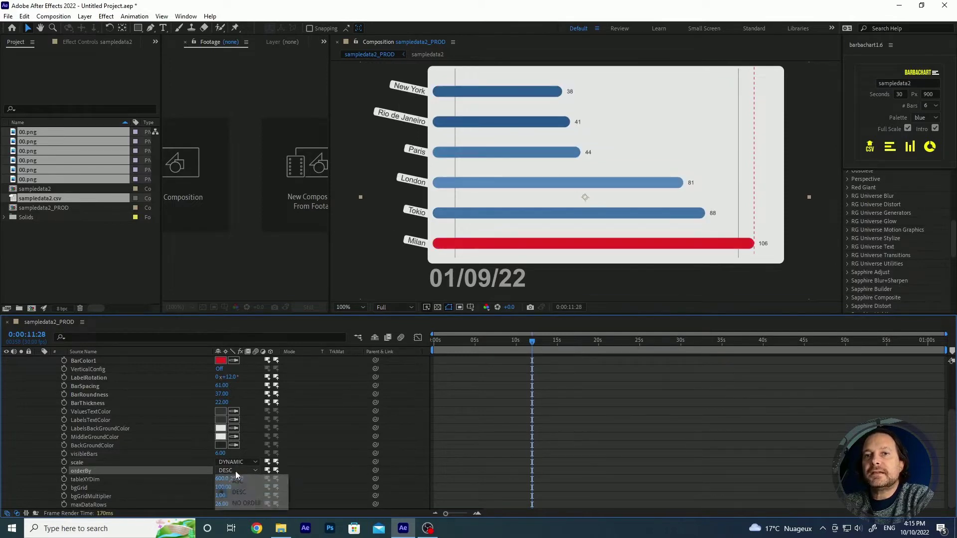
click(247, 503)
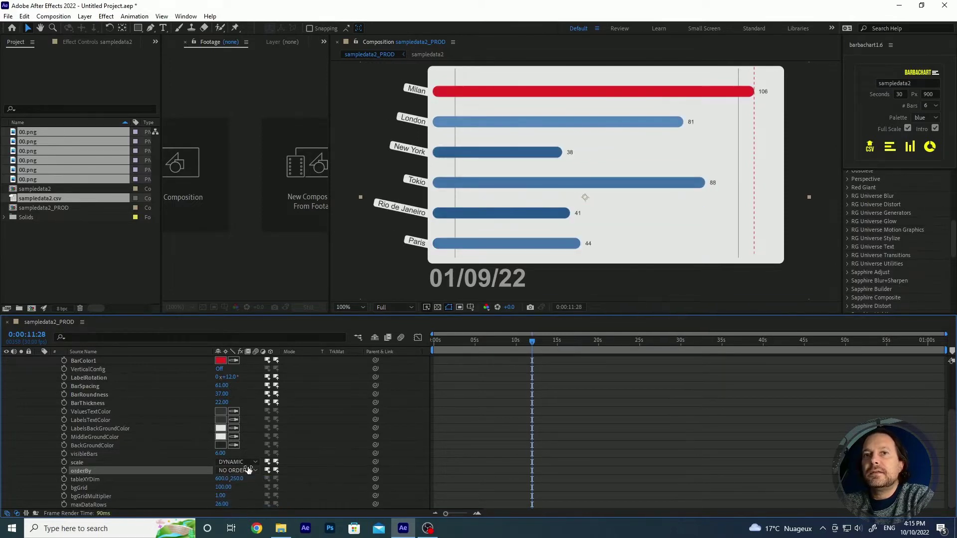
click(237, 471)
click(238, 480)
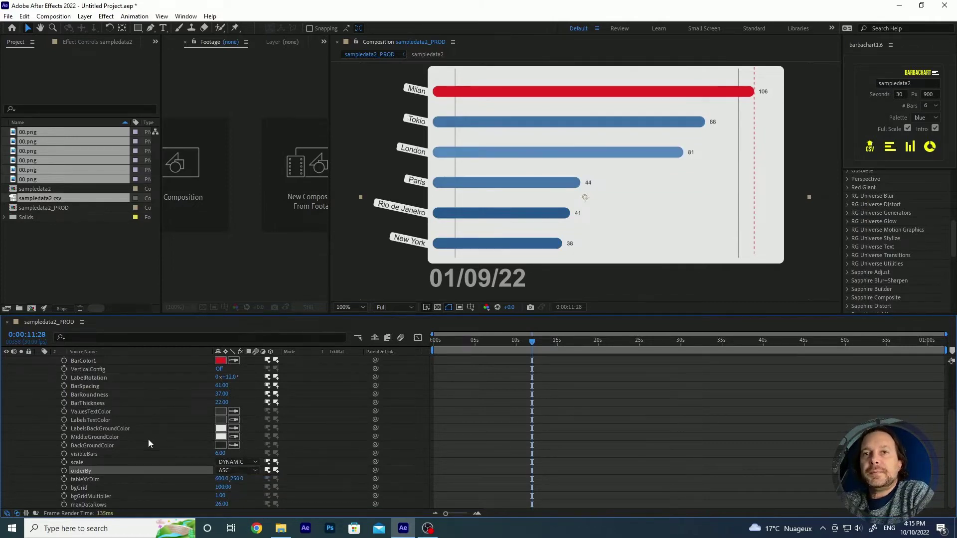
Keyframe BarThickness at 0:00:10:07 and a thicker value at 0:00:11:21
click(91, 377)
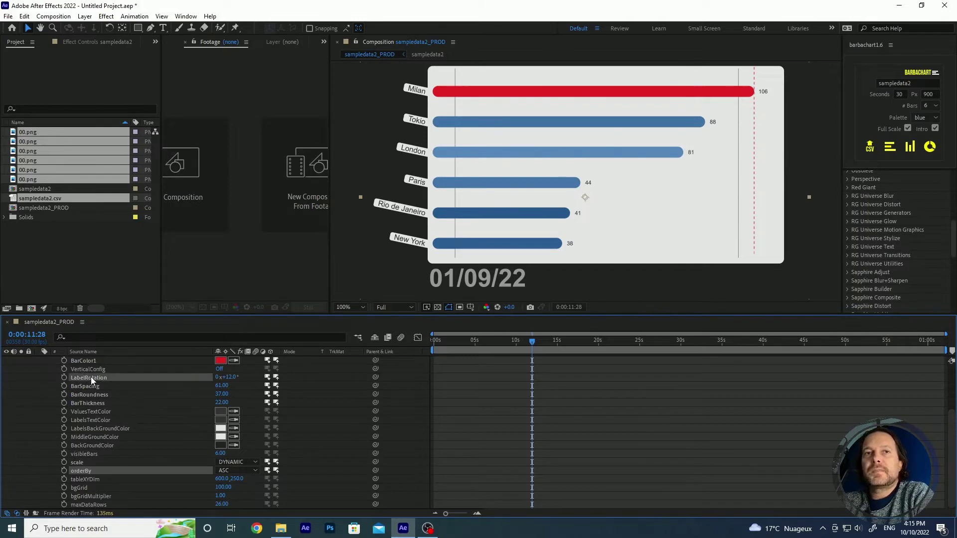
drag(524, 342, 518, 343)
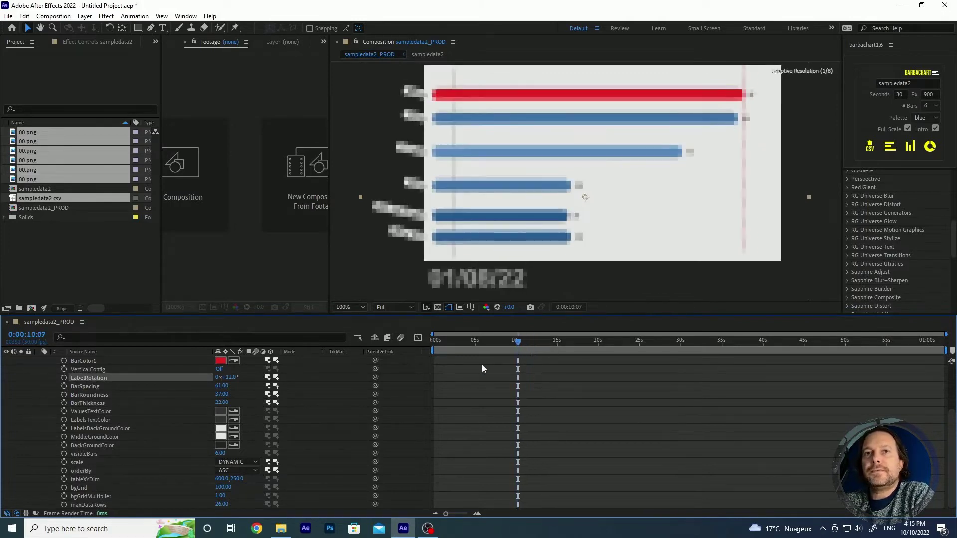
click(90, 404)
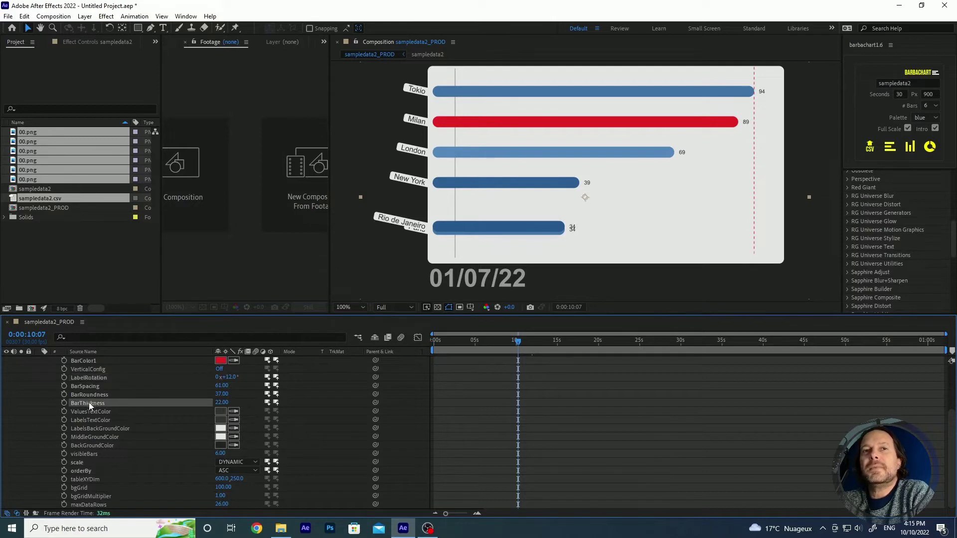
click(64, 402)
drag(519, 343, 529, 343)
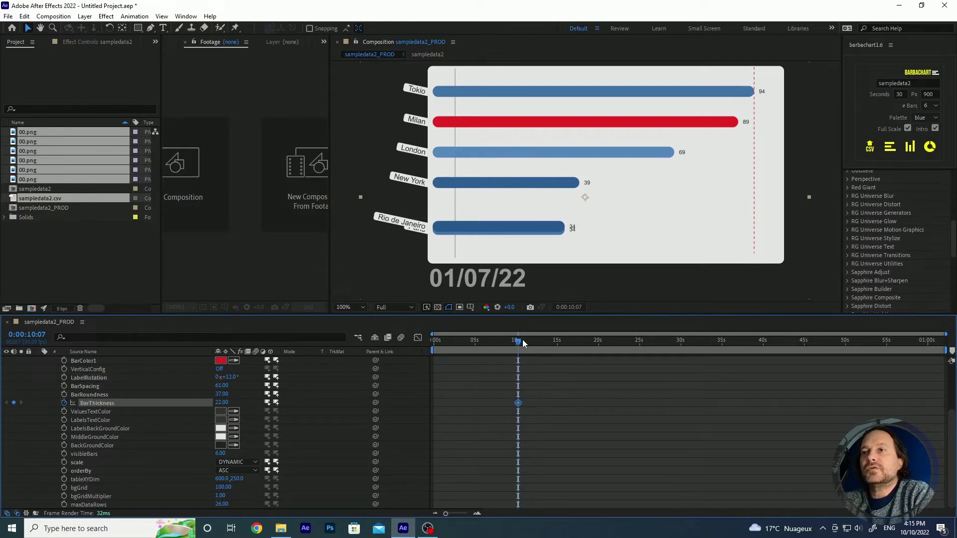
drag(220, 404, 222, 405)
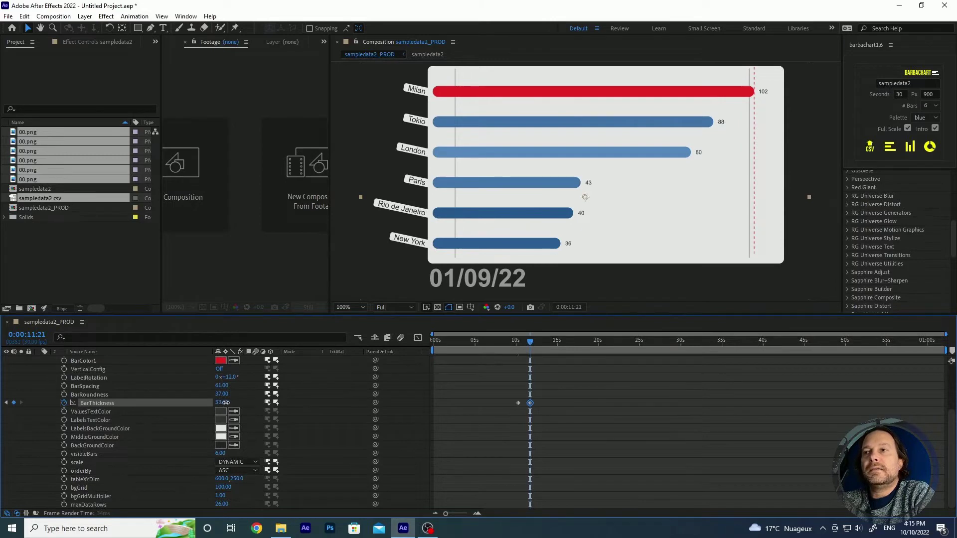
Preview the thickening bars, stopping playback at 0:00:11:06
drag(531, 340, 499, 341)
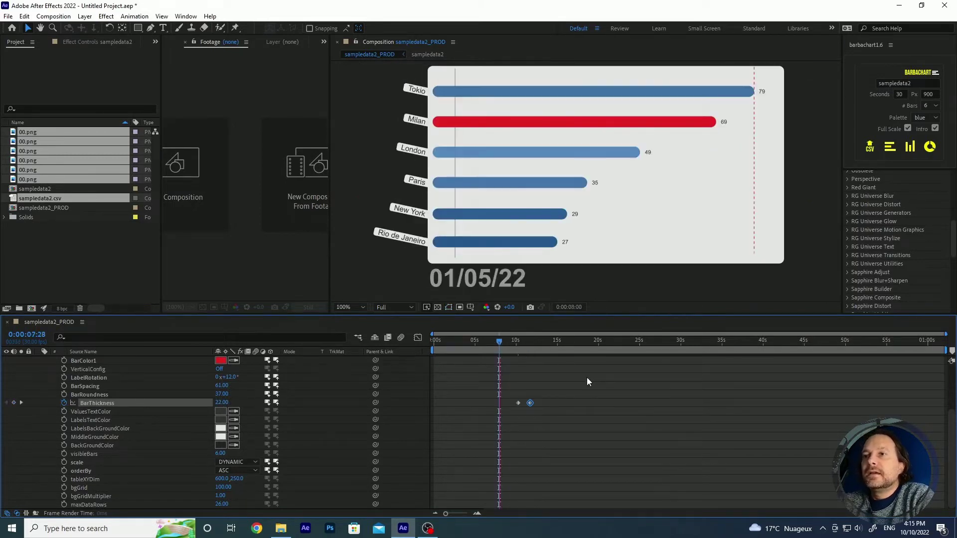
key(space)
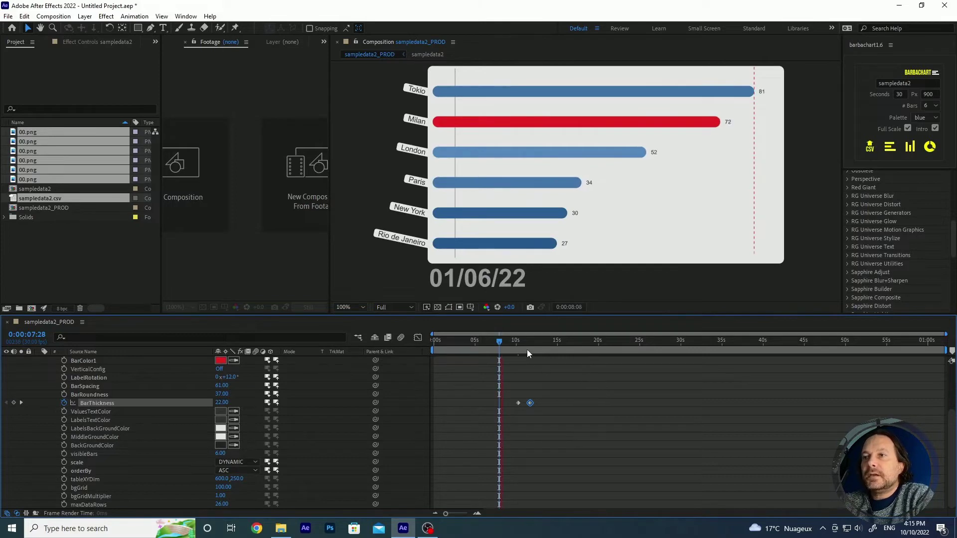
click(512, 340)
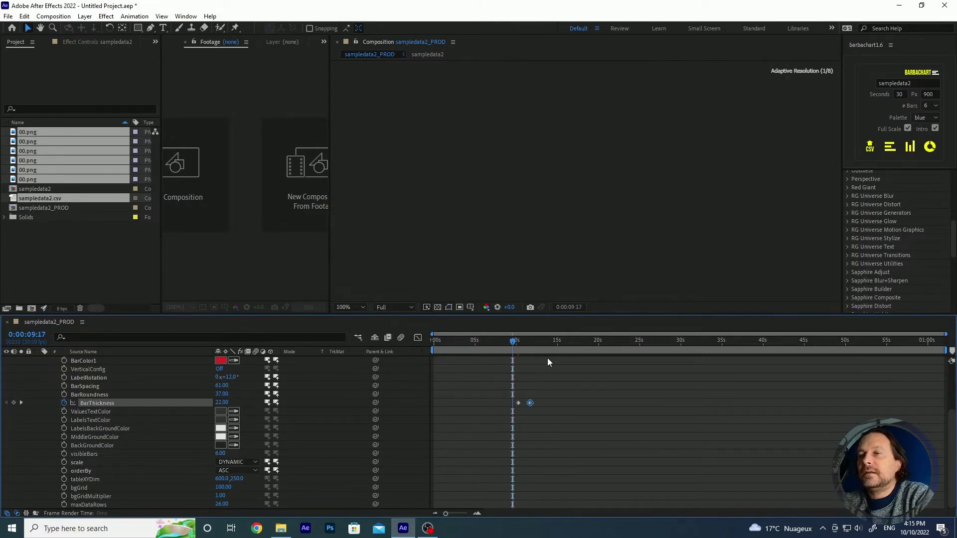
key(space)
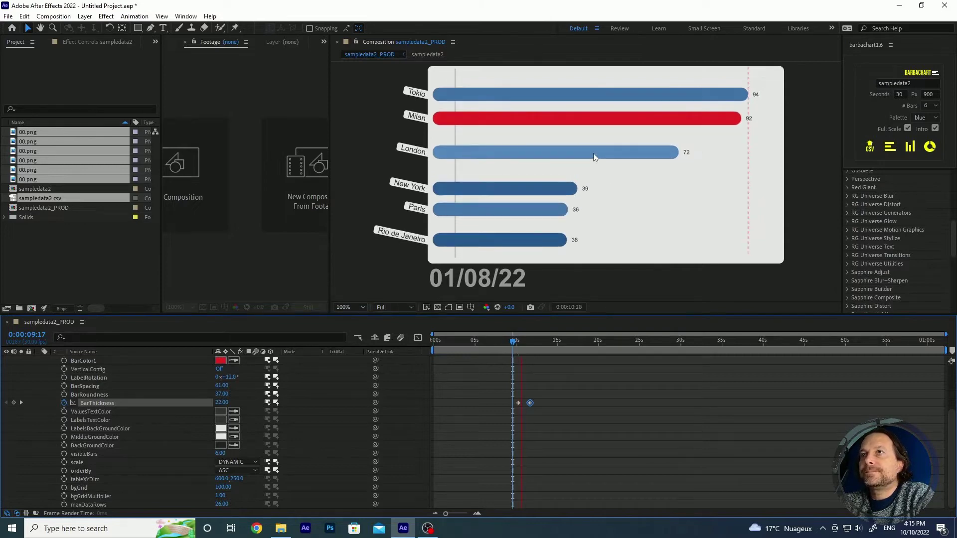
click(526, 347)
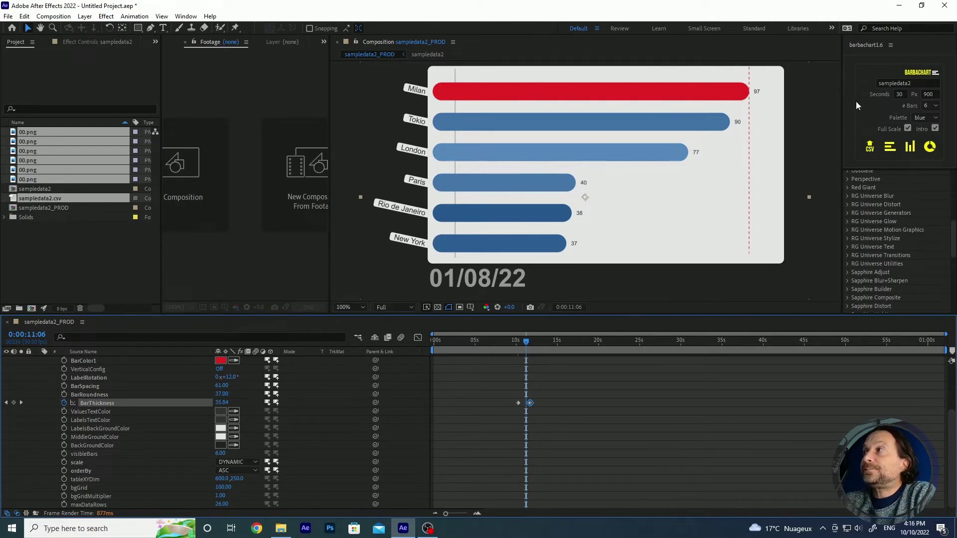
Import sampledata1.csv, choose the orange palette and generate the sampledata1_PROD bar chart
click(870, 147)
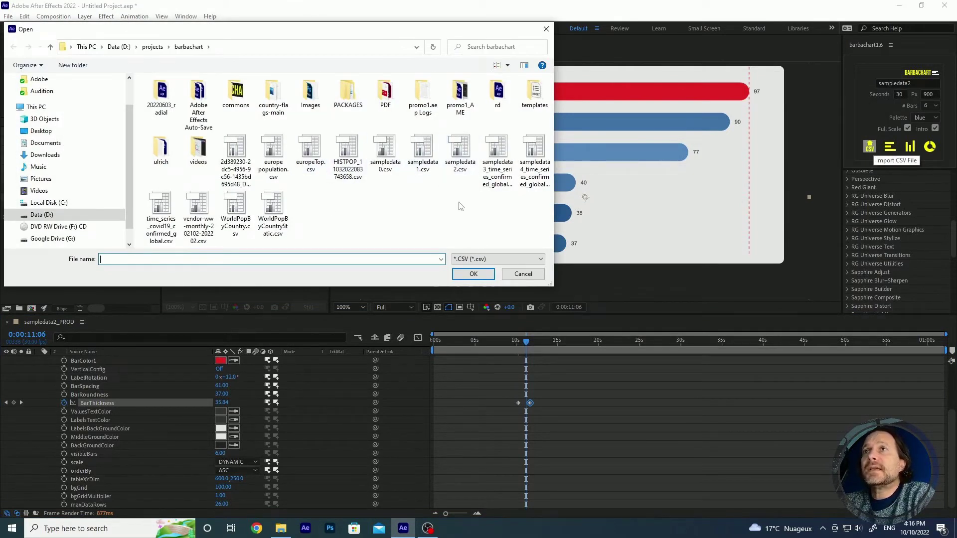
double_click(422, 152)
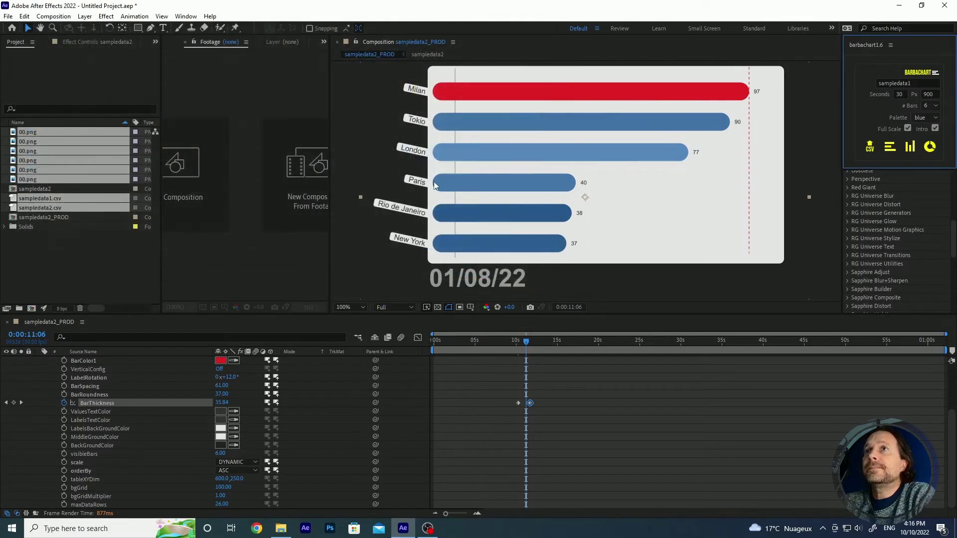
click(925, 118)
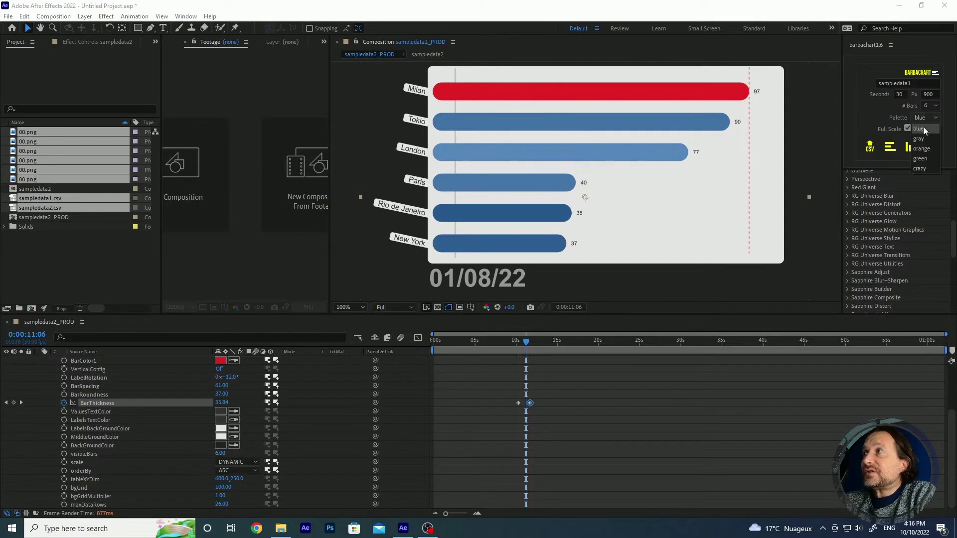
click(920, 149)
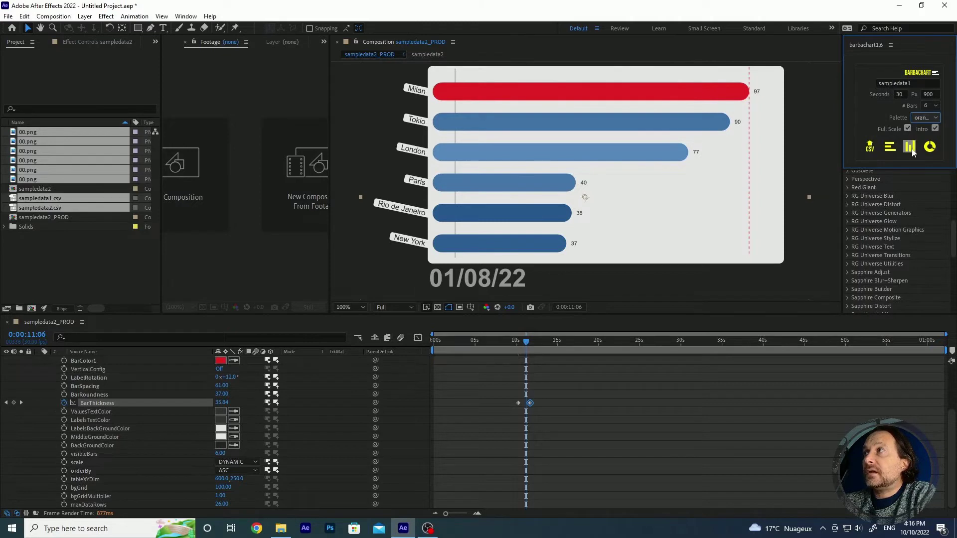
click(911, 150)
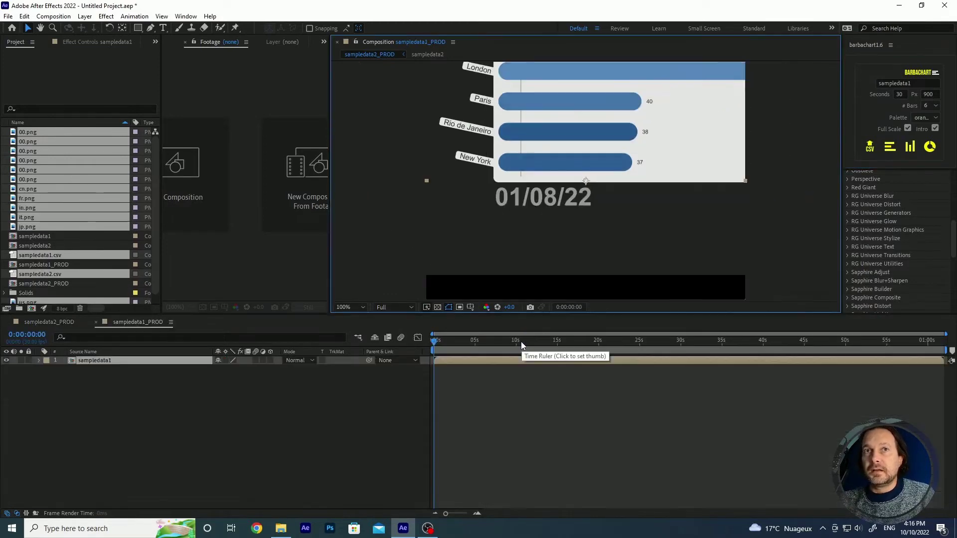
Preview the vertical orange chart from the start, stopping at 0:00:03:03
click(509, 343)
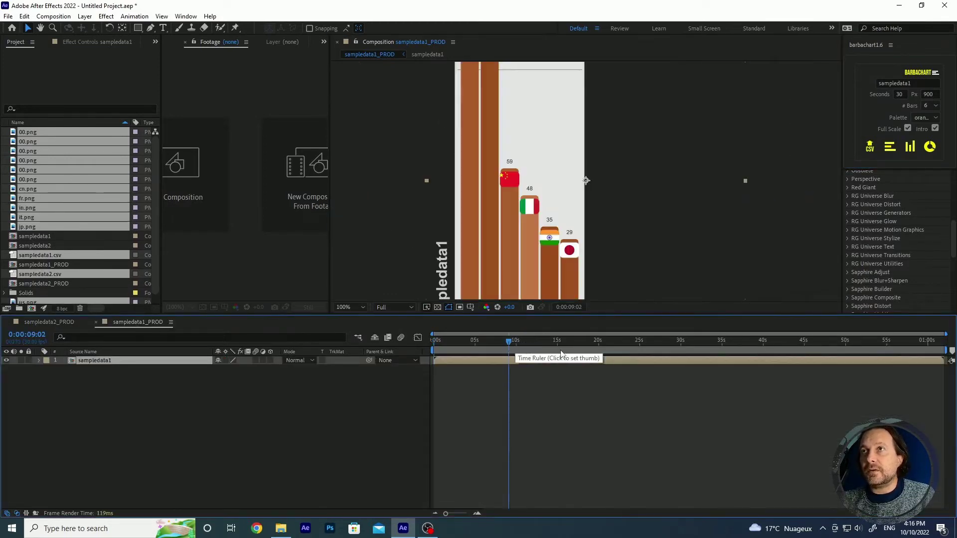
scroll(569, 224, down, 2)
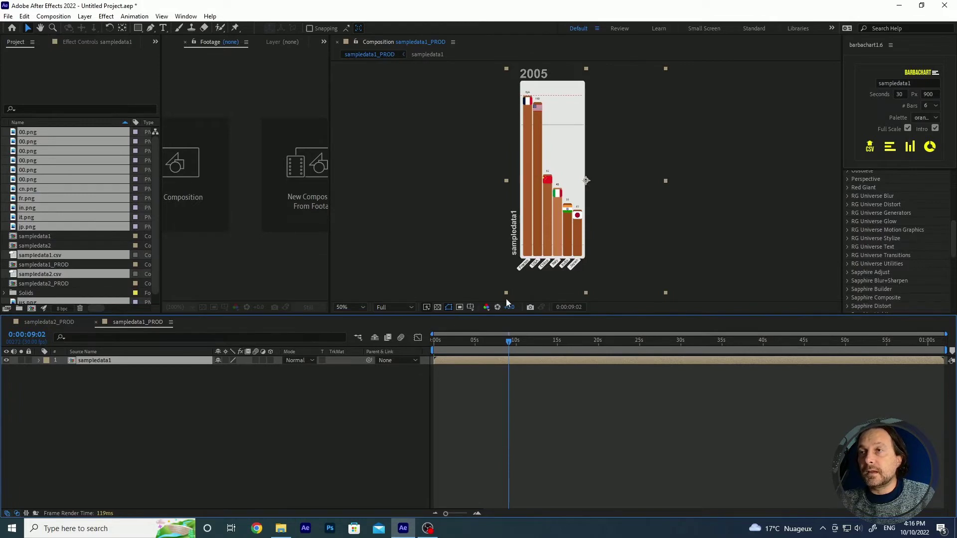
drag(507, 340, 423, 345)
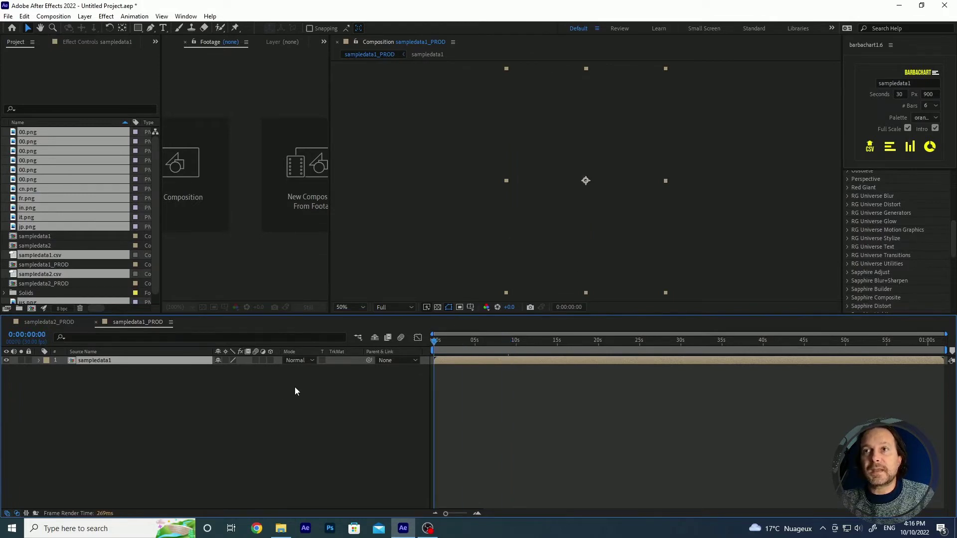
key(space)
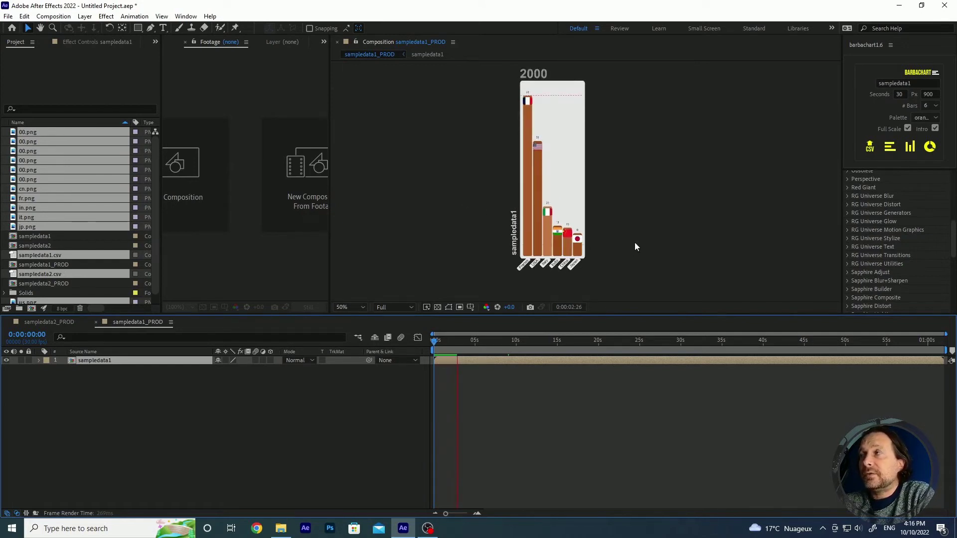
click(459, 342)
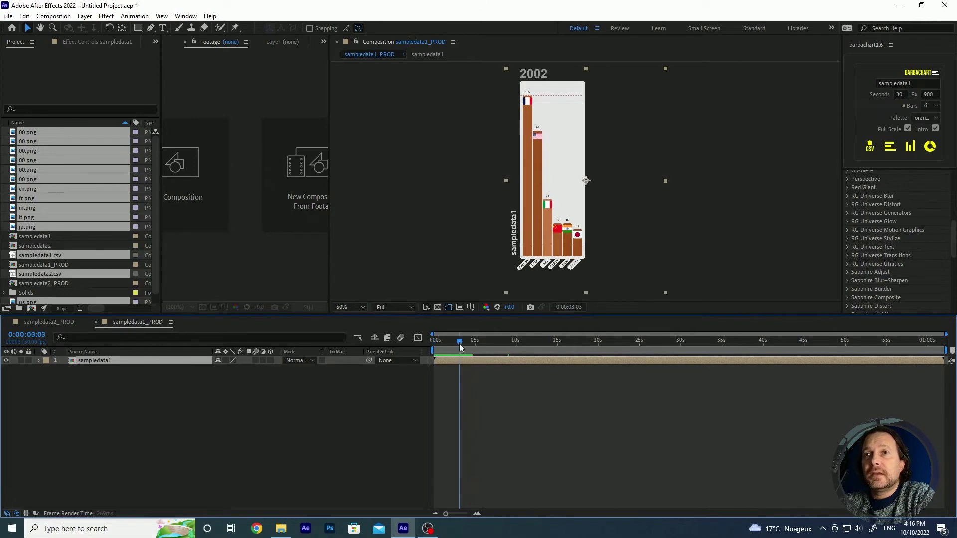
Expand the chart layer's Essential Properties and check the panel's 30-second duration setting
click(39, 360)
click(47, 377)
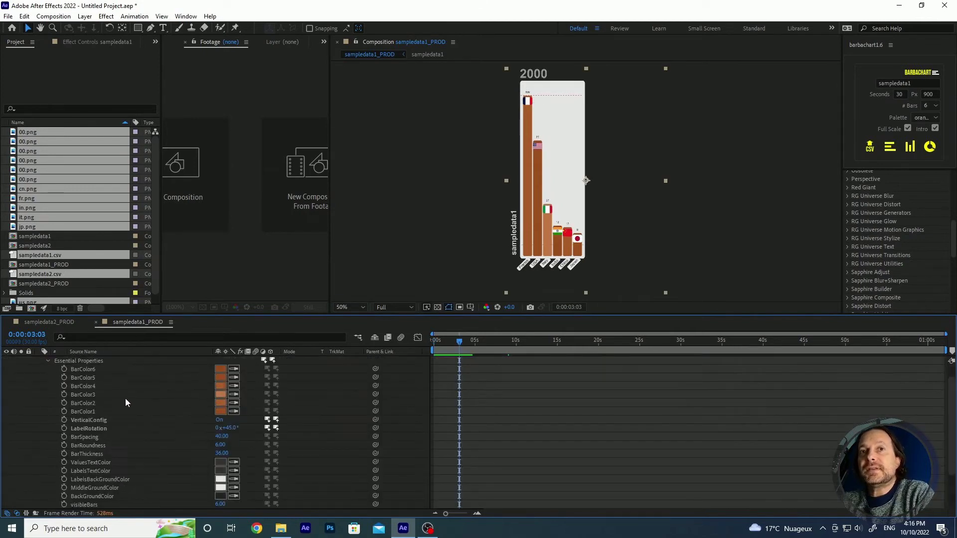
scroll(139, 406, down, 1)
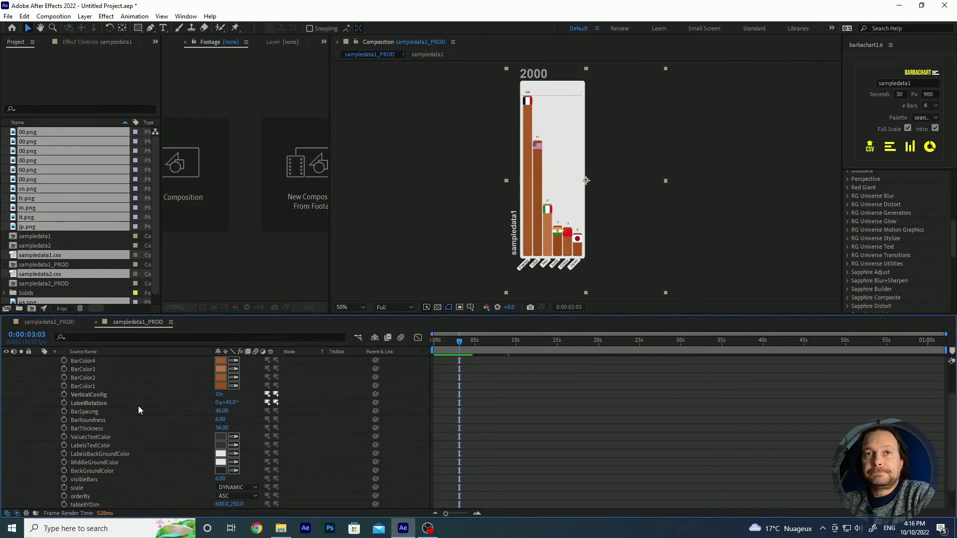
scroll(138, 409, down, 1)
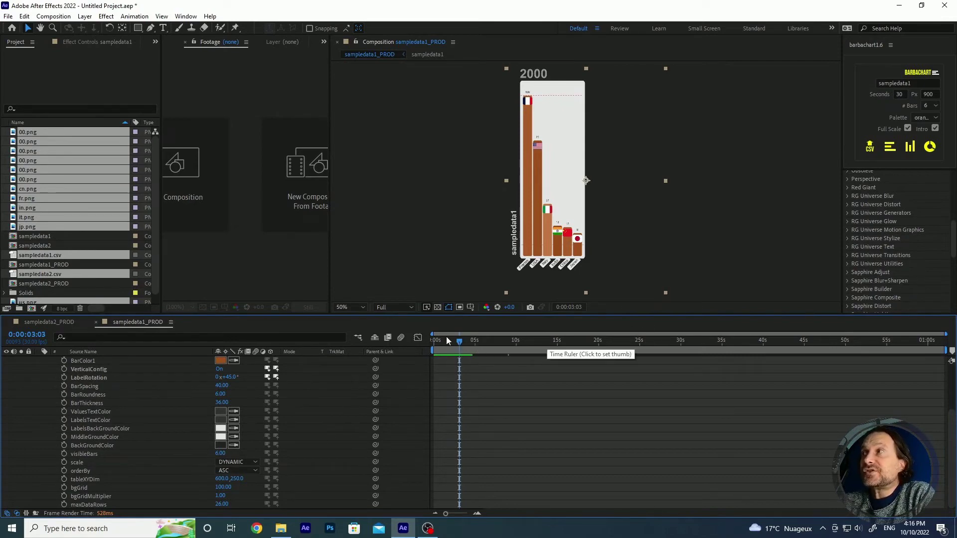
click(905, 93)
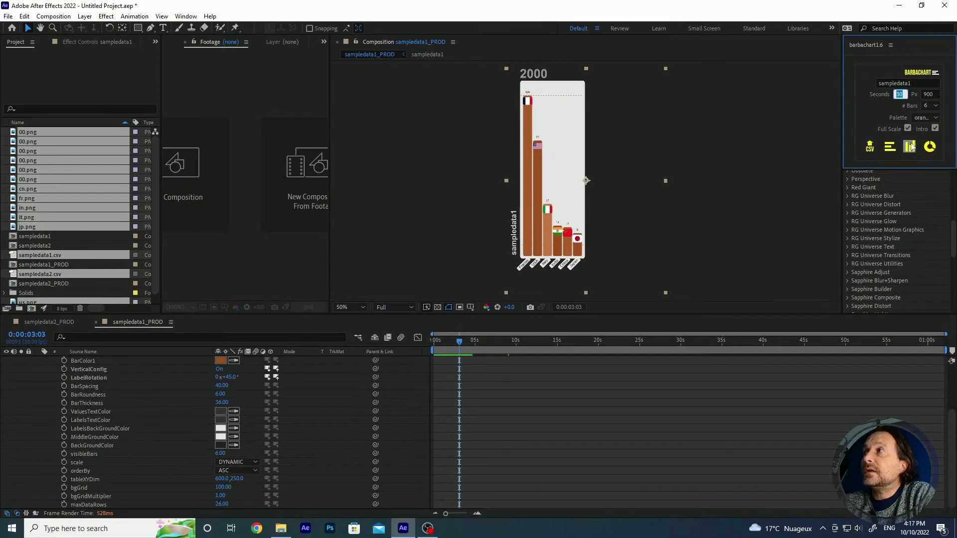
click(861, 121)
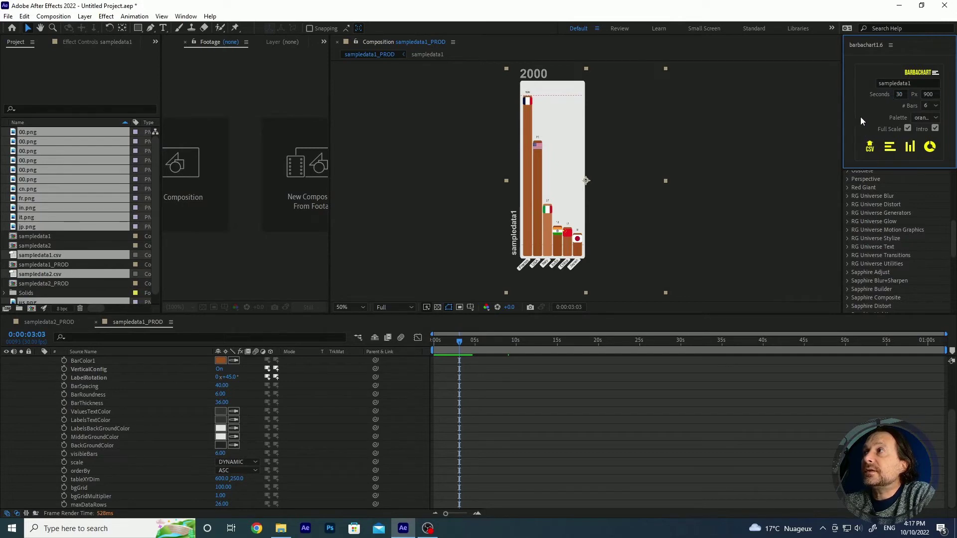
Generate the Donut_sampledata1_Prod donut chart and preview its 2000–2006 animation
click(931, 148)
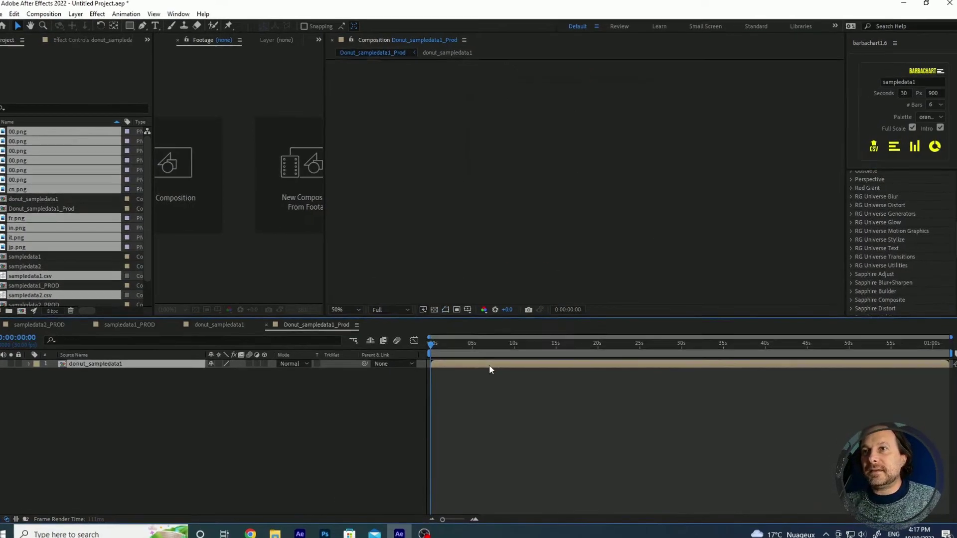
key(space)
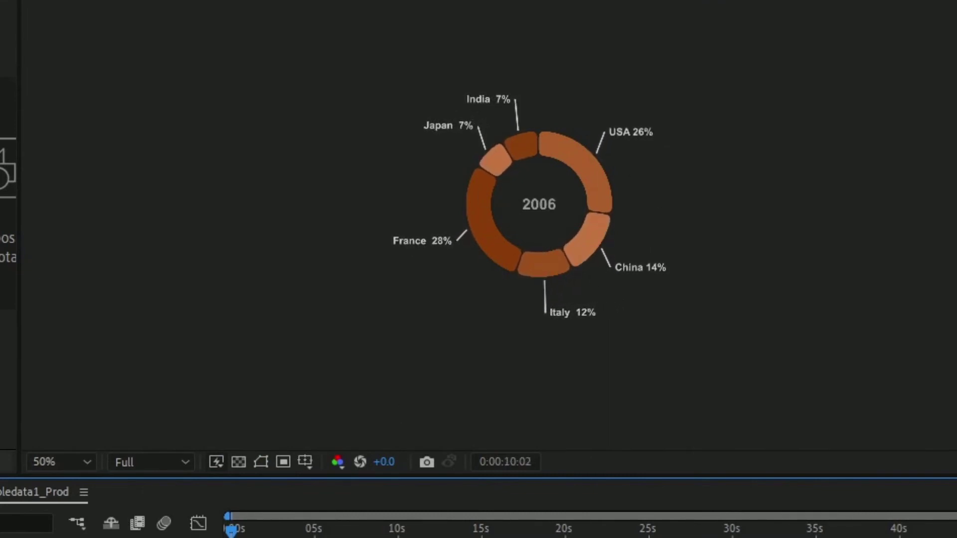
key(space)
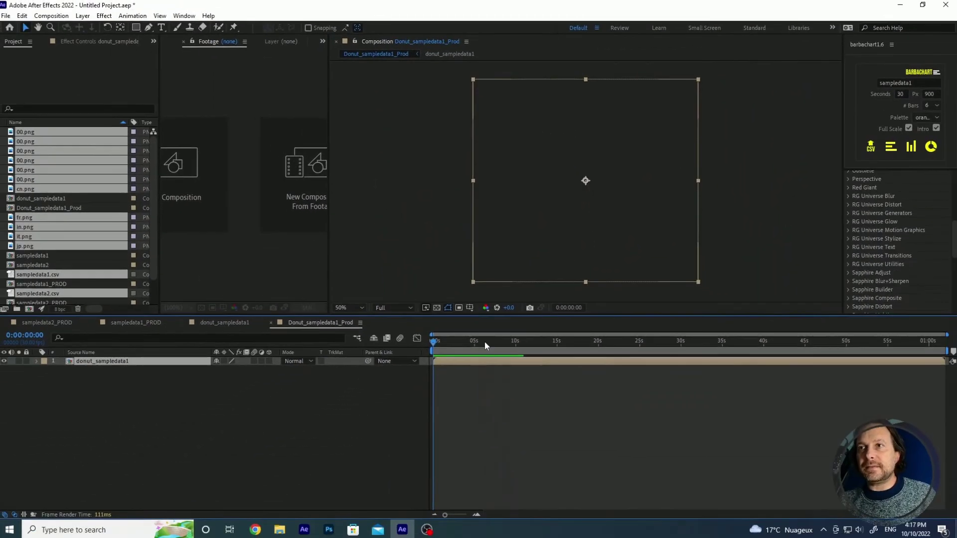
At 0:00:06:07, try BarRoundness values of 50 and then 80 in the donut's Essential Properties
click(462, 369)
click(39, 360)
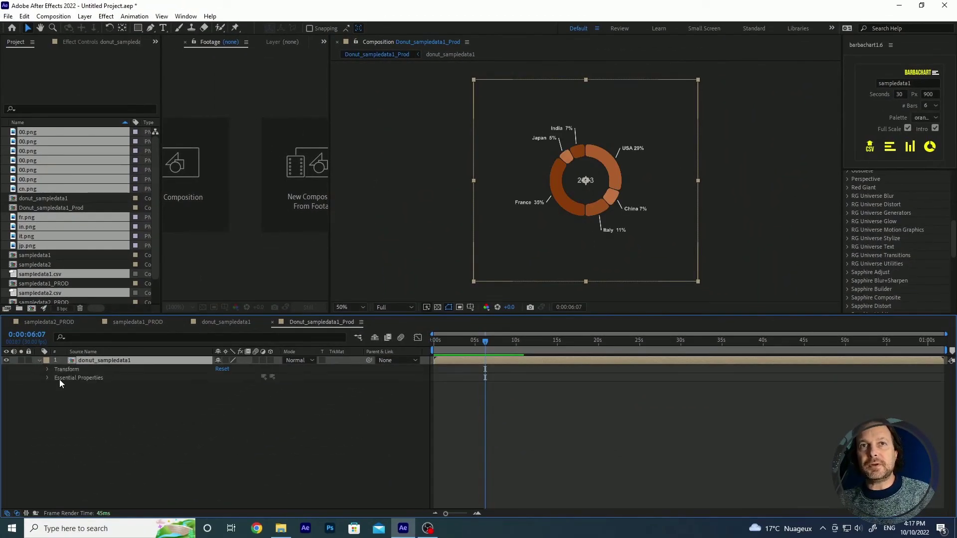
click(47, 377)
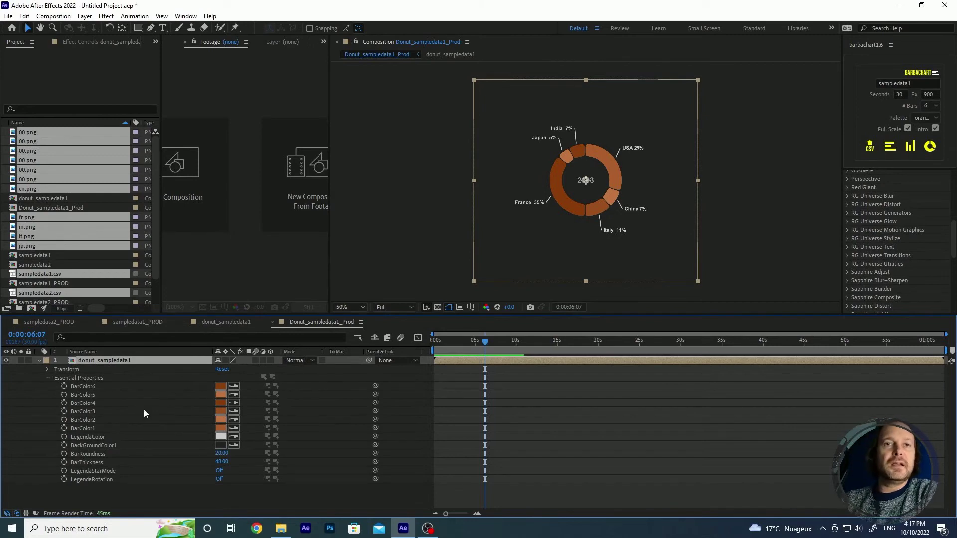
click(222, 454)
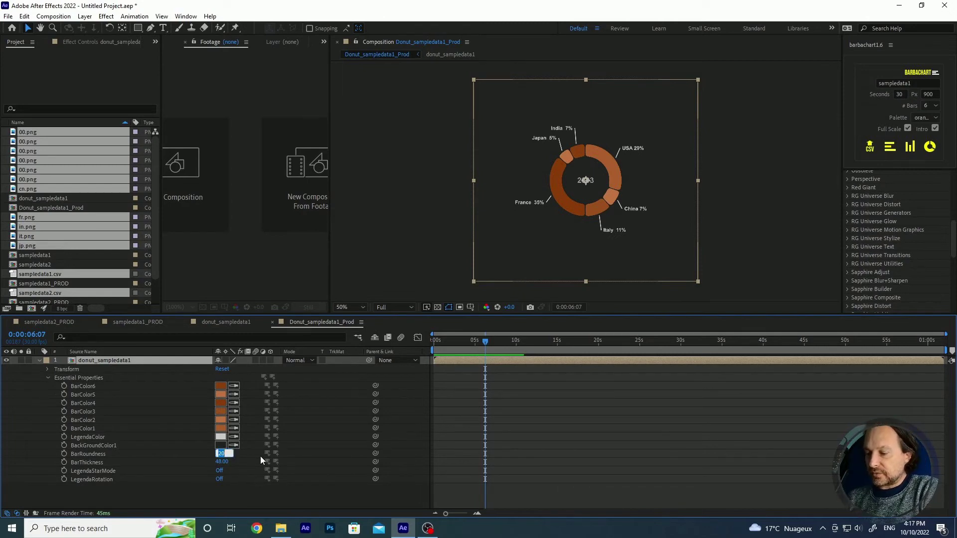
text(50)
key(Return)
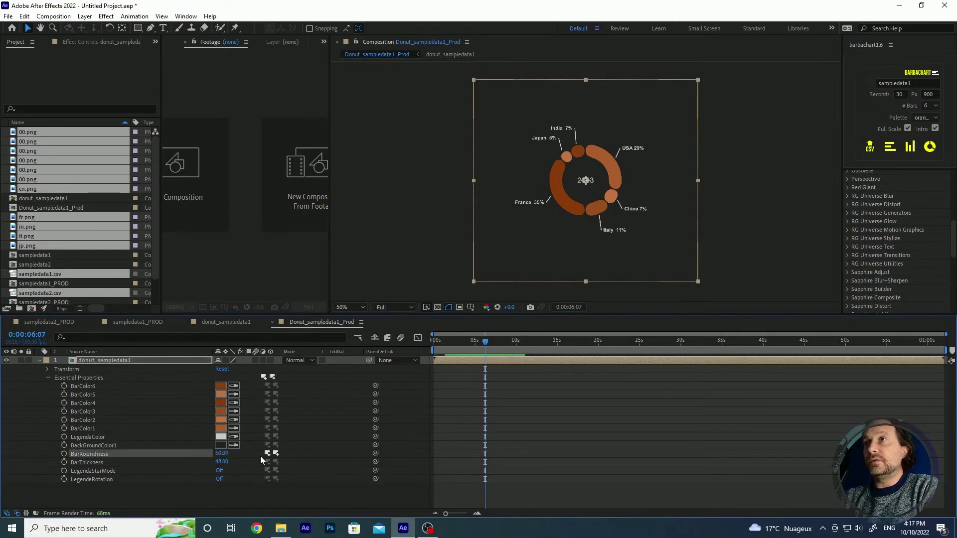
click(222, 454)
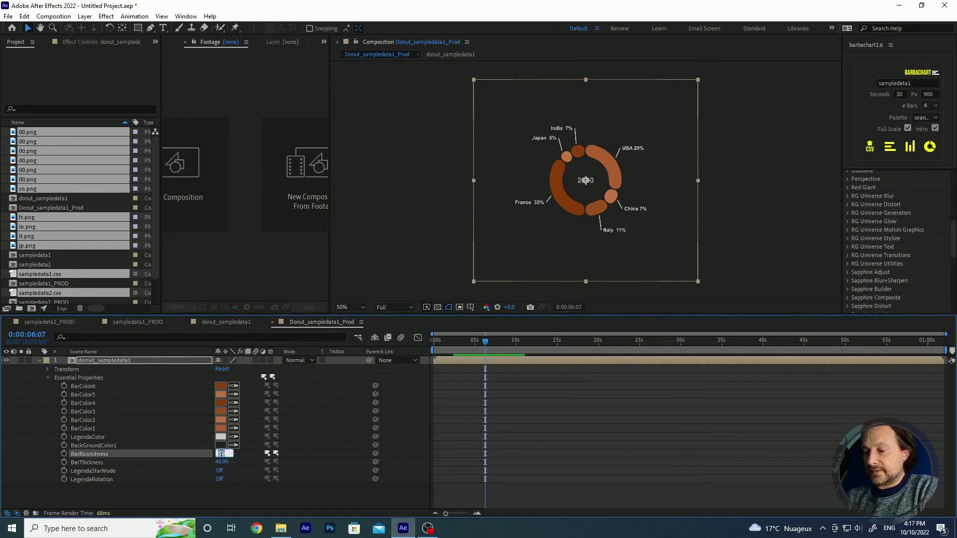
text(80)
key(Return)
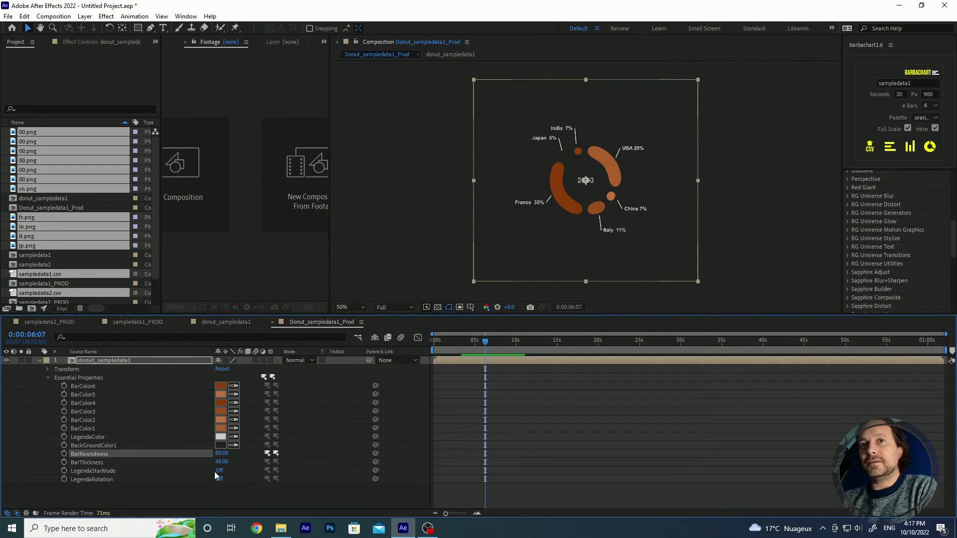
Set BarRoundness back to 20 and scrub BarThickness up to 84
click(221, 454)
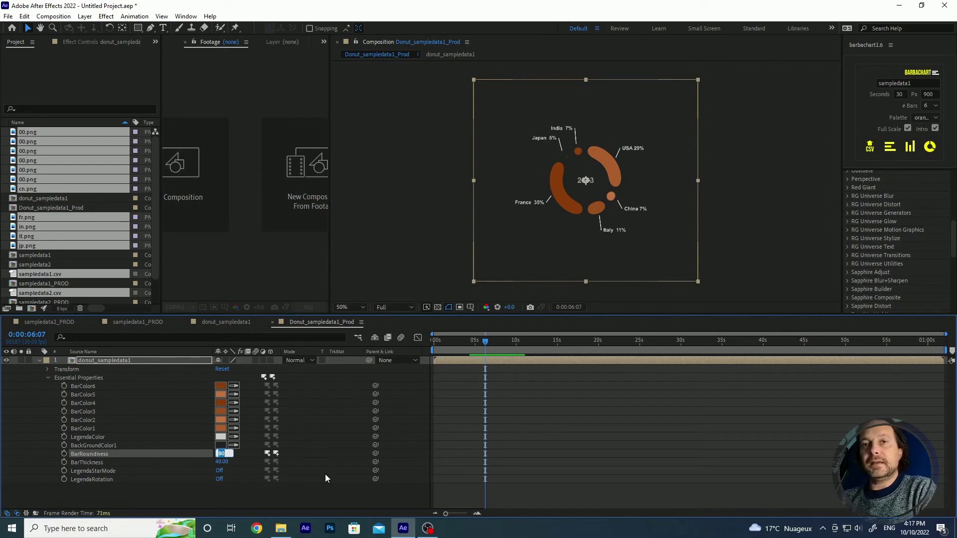
text(20)
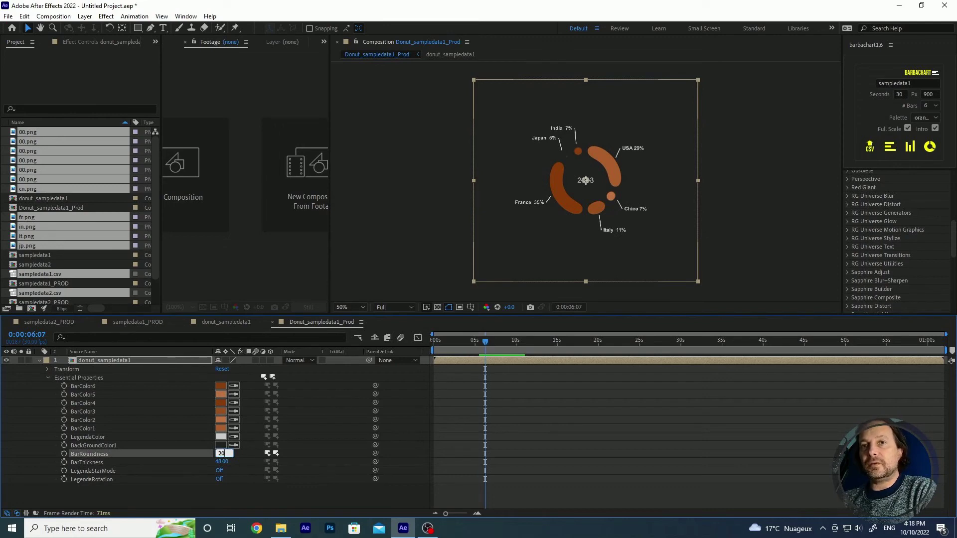
key(Return)
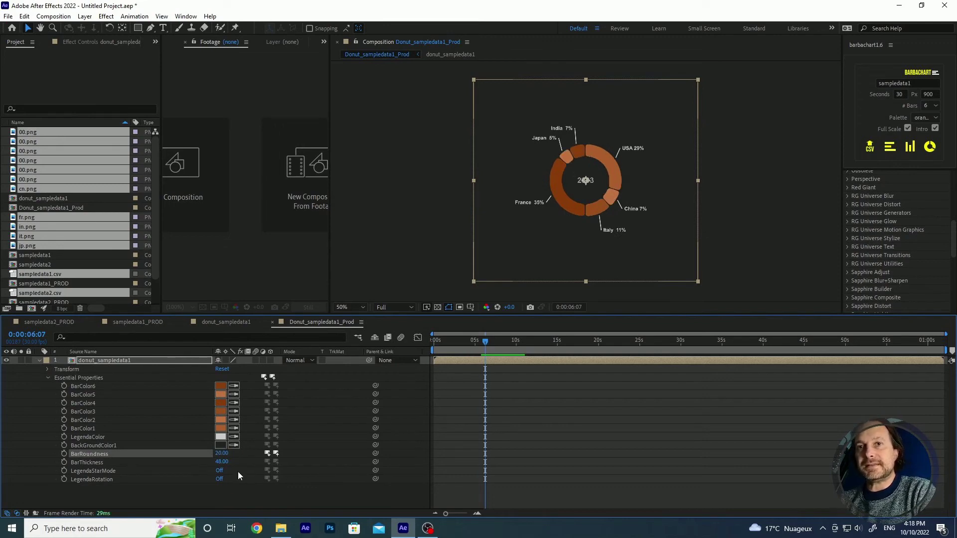
drag(222, 463, 238, 459)
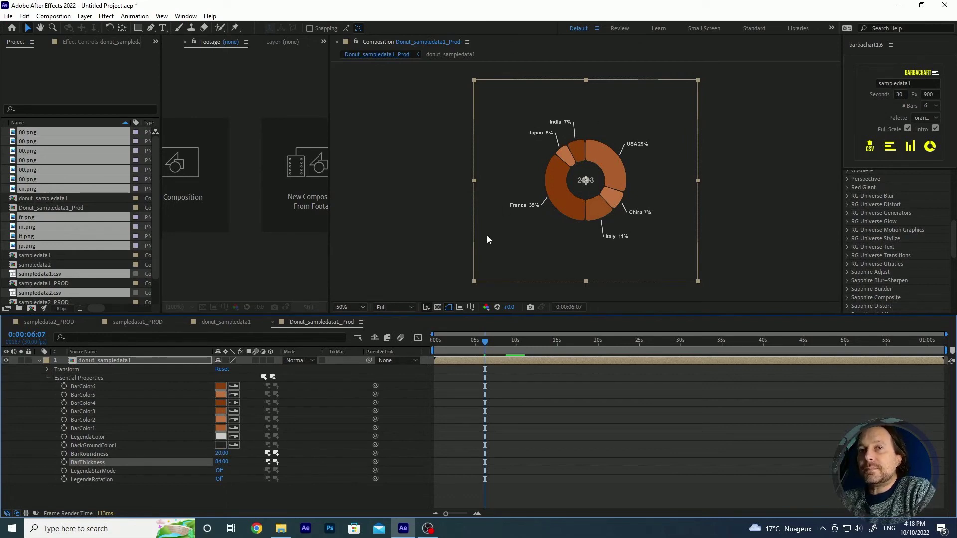
Leave LegendaRotation off, turn LegendaStarMode On, and scrub the time ruler back to 0
click(220, 480)
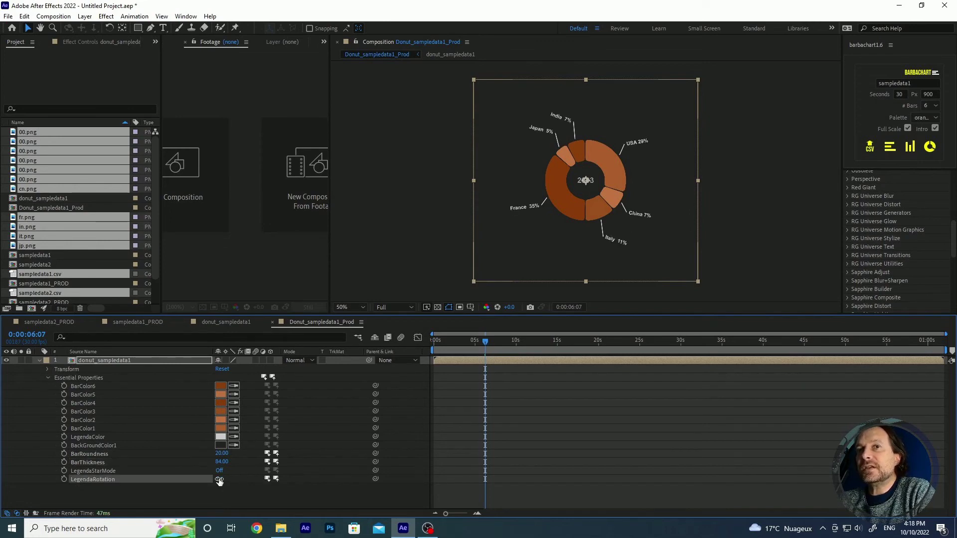
click(220, 480)
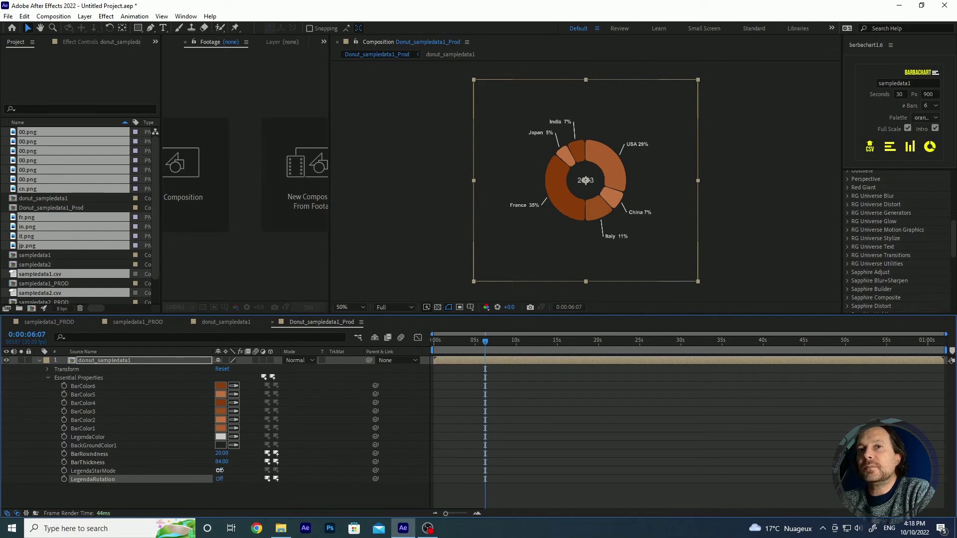
click(219, 470)
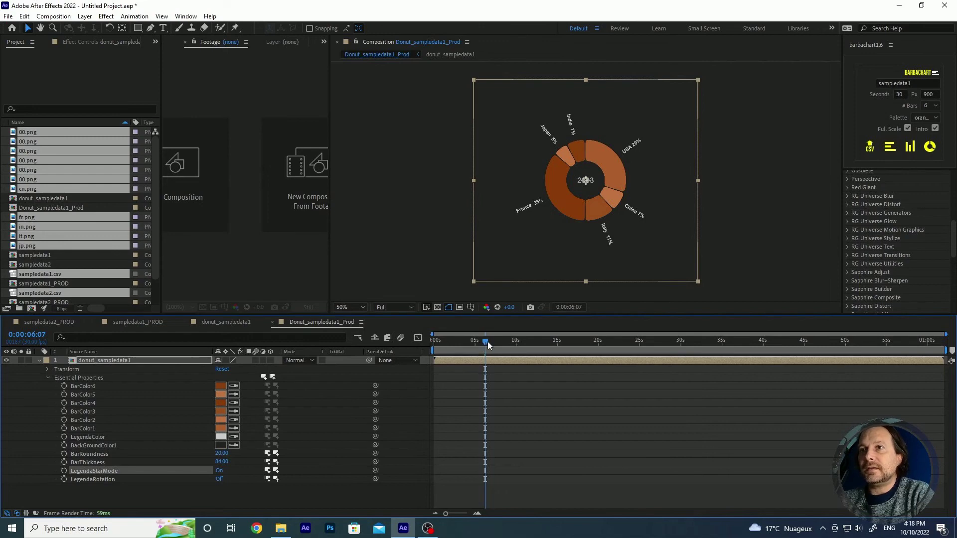
drag(488, 342, 477, 342)
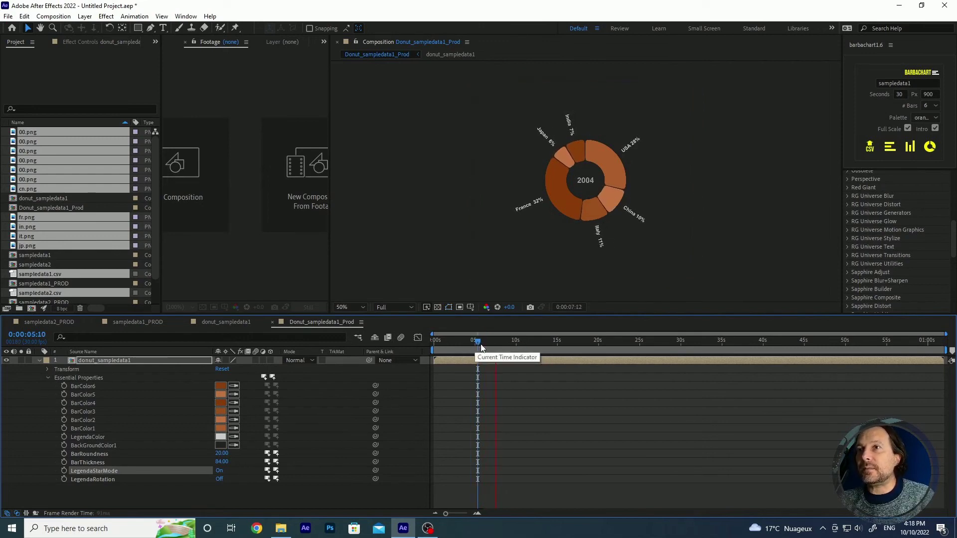
drag(481, 347, 435, 345)
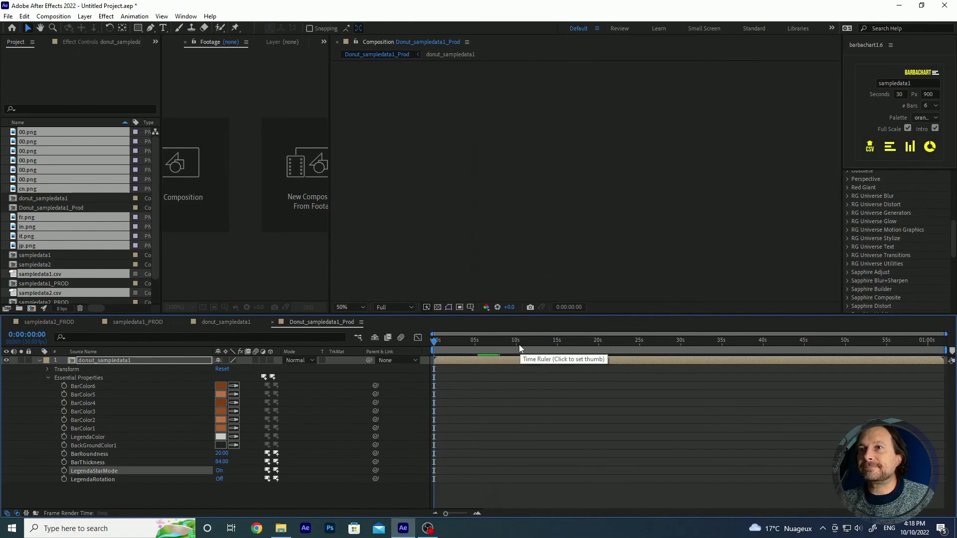
Play a RAM preview of the donut chart comp from the start
key(space)
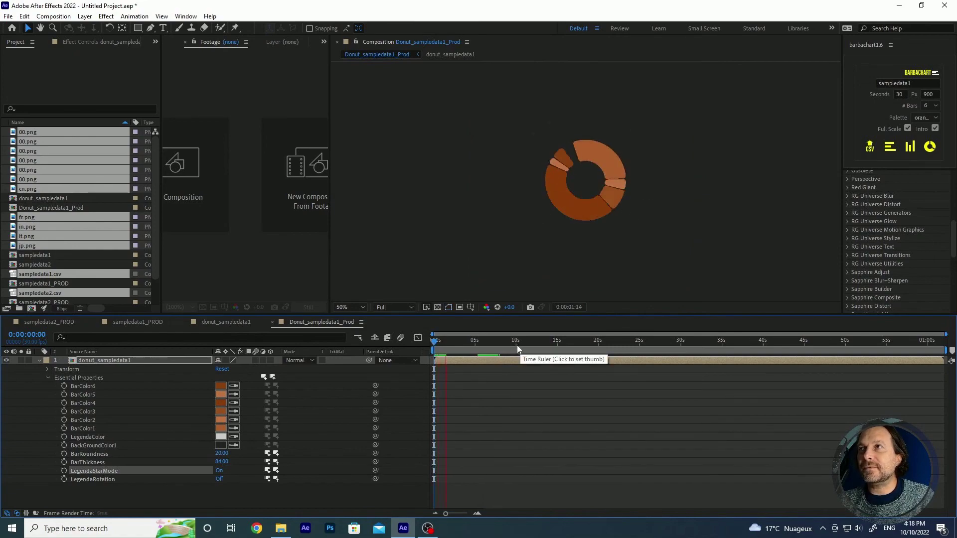